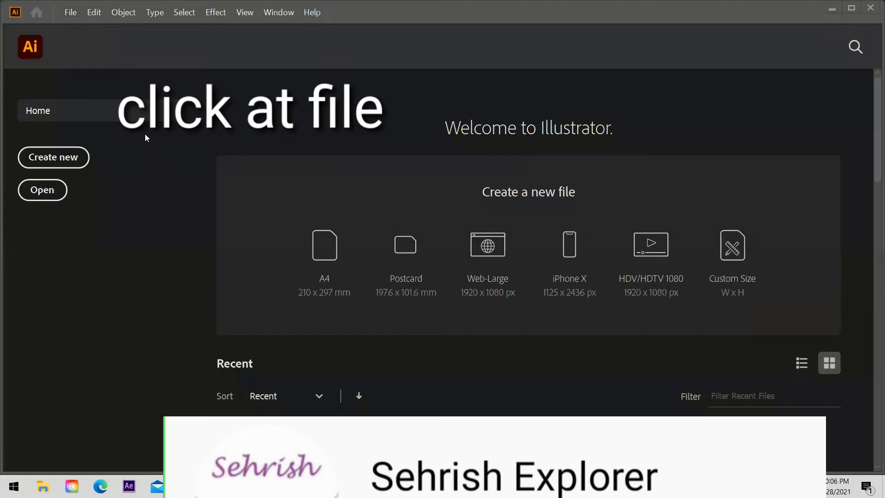
- Create Untitled-1, a 1080 x 1080 px document with one blank artboard
{"action": "left_click", "coordinate": [70, 12]}
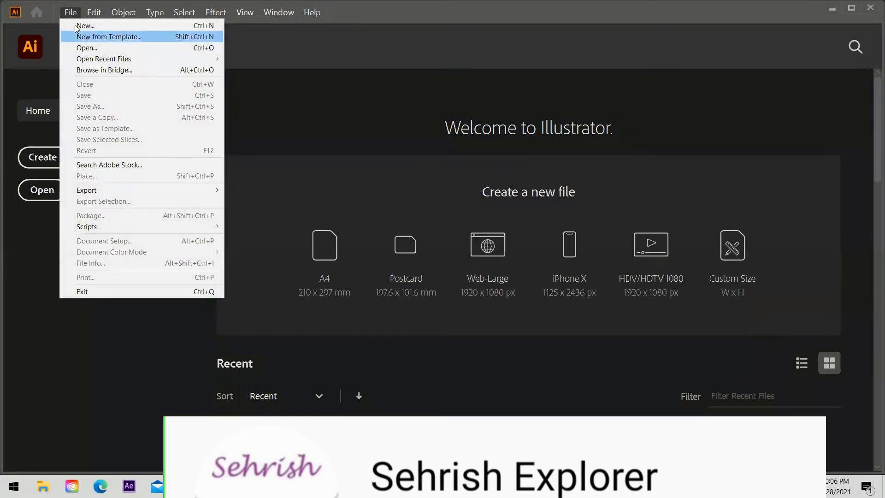
{"action": "left_click", "coordinate": [274, 120]}
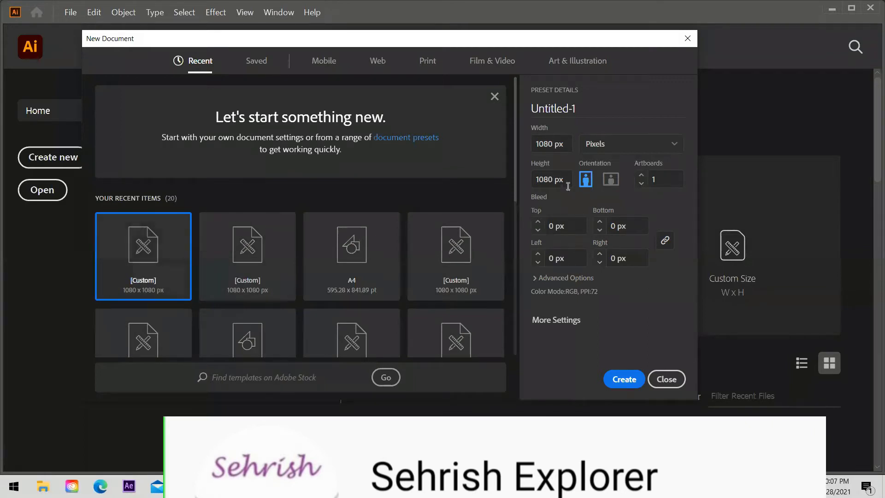
{"action": "left_click", "coordinate": [625, 379]}
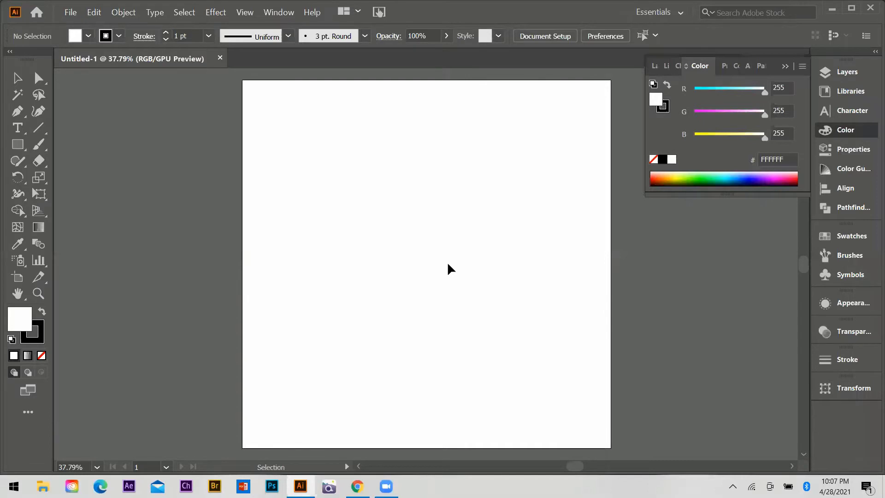
- Place the CLASS 1 [Recovered].jpg reference onto the artboard and move it lower
{"action": "left_click_drag", "start_coordinate": [321, 130], "coordinate": [559, 367]}
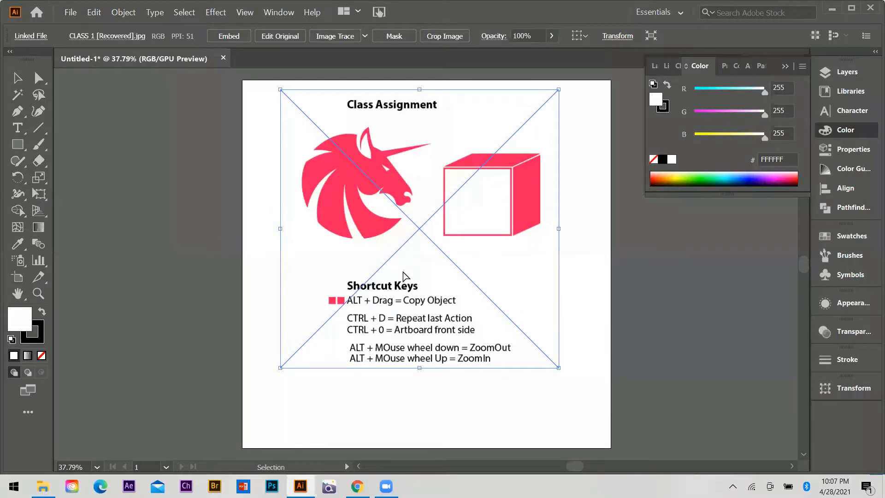
{"action": "left_click_drag", "start_coordinate": [403, 245], "coordinate": [403, 276]}
{"action": "key", "text": "a"}
{"action": "key", "text": "ctrl+shift+a"}
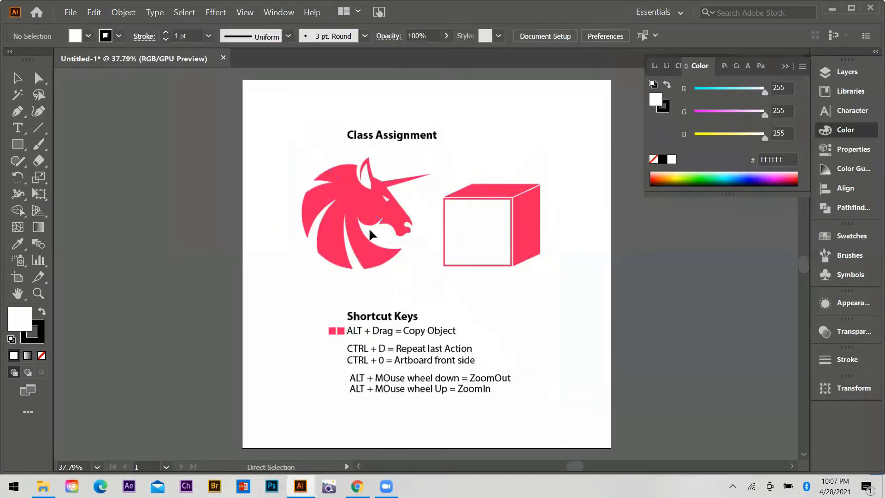
{"action": "key", "text": "v"}
{"action": "scroll", "coordinate": [370, 199], "scroll_direction": "up", "scroll_amount": 5}
{"action": "scroll", "coordinate": [440, 225], "scroll_direction": "down", "scroll_amount": 1}
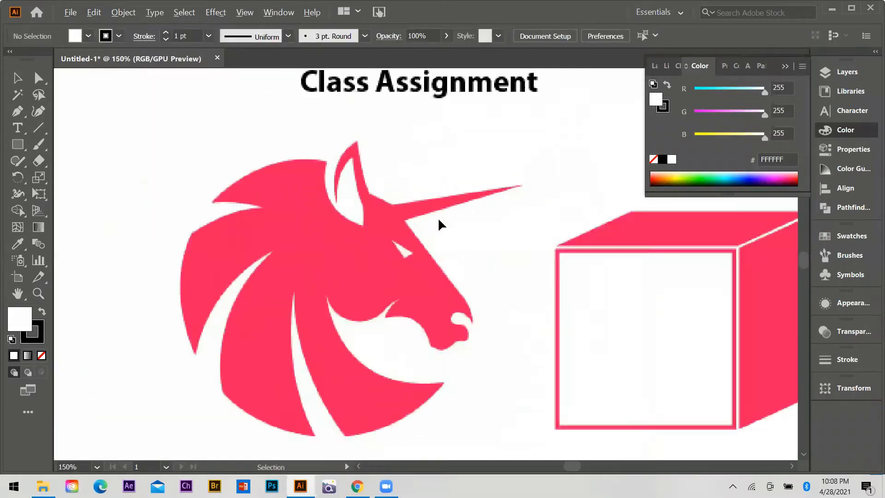
{"action": "scroll", "coordinate": [424, 267], "scroll_direction": "down", "scroll_amount": 2}
{"action": "scroll", "coordinate": [424, 266], "scroll_direction": "down", "scroll_amount": 1}
{"action": "scroll", "coordinate": [427, 271], "scroll_direction": "down", "scroll_amount": 2}
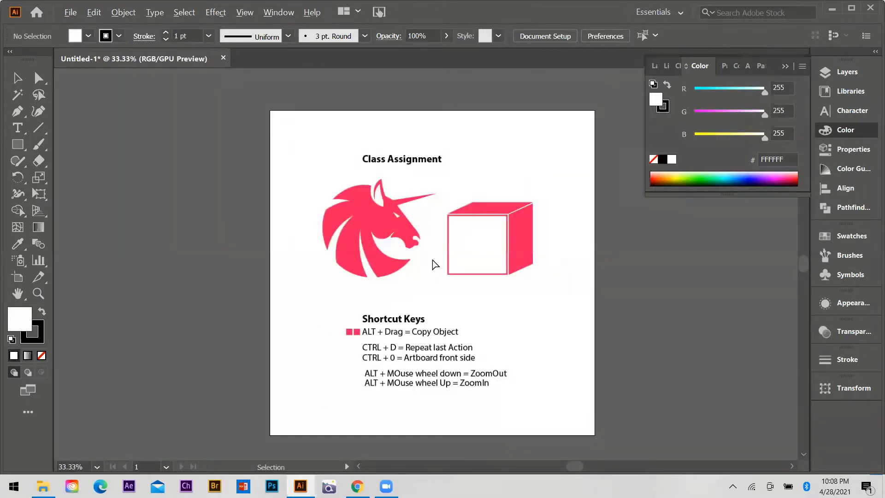
- Drag the reference image to settle it near the artboard centre
{"action": "left_click", "coordinate": [360, 241]}
{"action": "left_click_drag", "start_coordinate": [494, 219], "coordinate": [481, 239]}
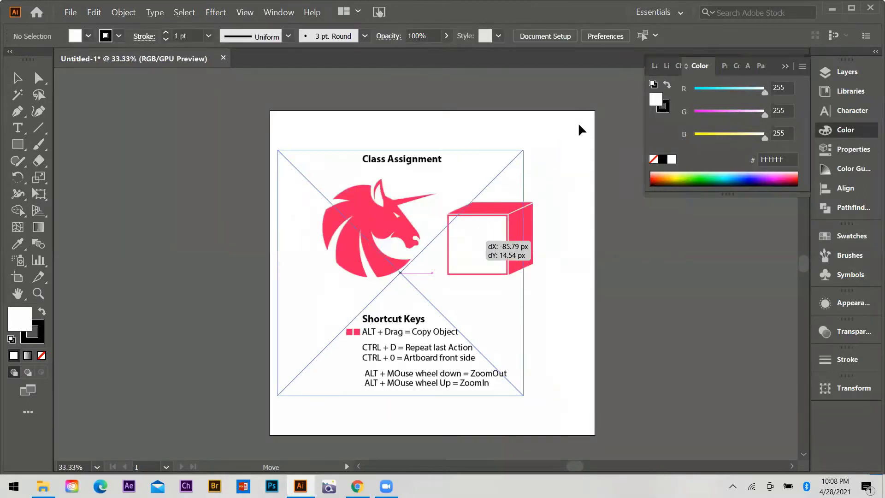
{"action": "left_click_drag", "start_coordinate": [581, 130], "coordinate": [451, 315]}
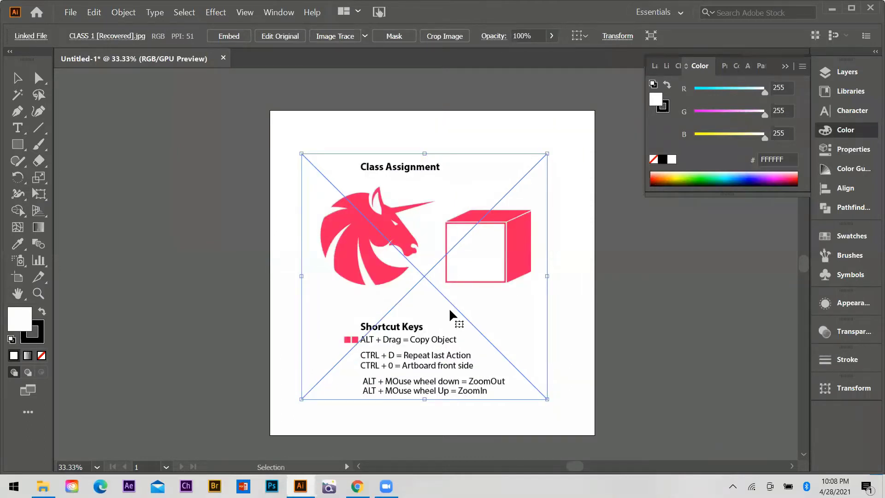
{"action": "key", "text": "a"}
{"action": "left_click", "coordinate": [624, 205]}
{"action": "scroll", "coordinate": [386, 295], "scroll_direction": "up", "scroll_amount": 1}
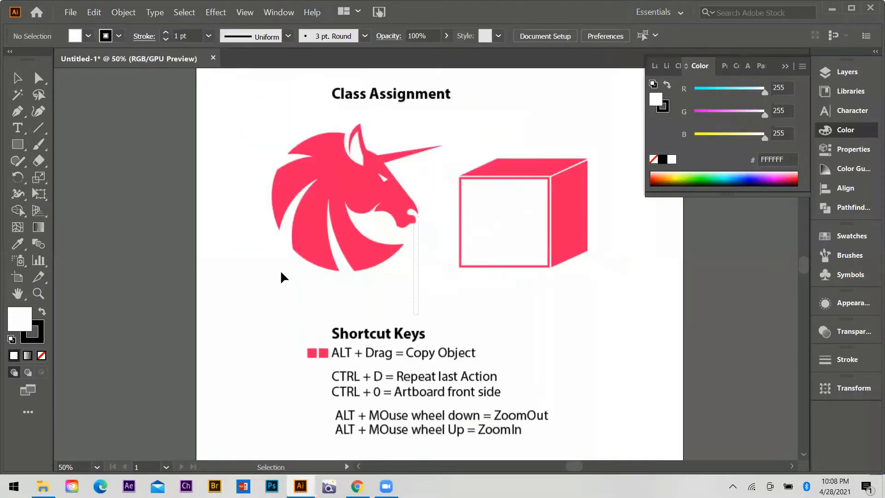
{"action": "scroll", "coordinate": [378, 297], "scroll_direction": "down", "scroll_amount": 1}
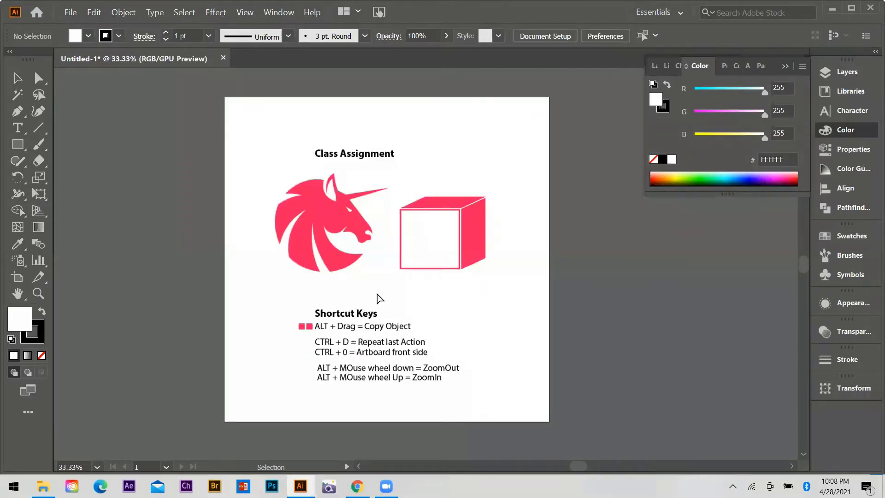
- Nudge the reference image slightly left and deselect it
{"action": "left_click", "coordinate": [429, 286]}
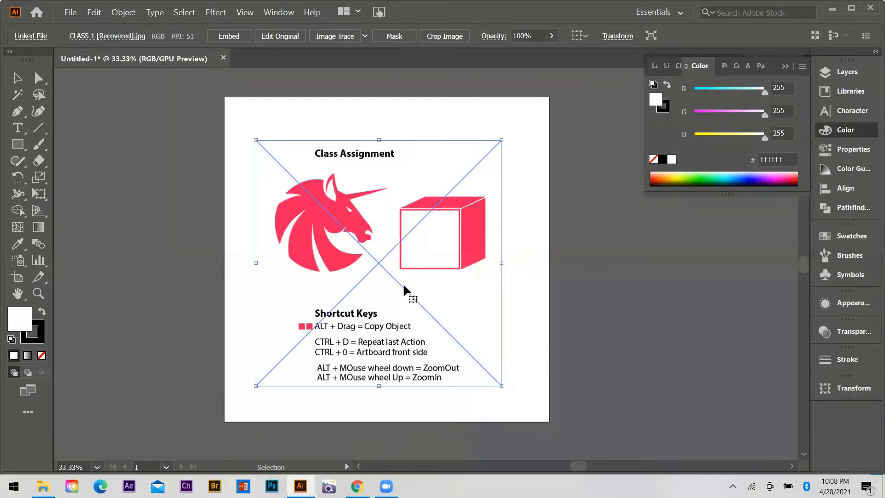
{"action": "left_click_drag", "start_coordinate": [437, 300], "coordinate": [435, 300]}
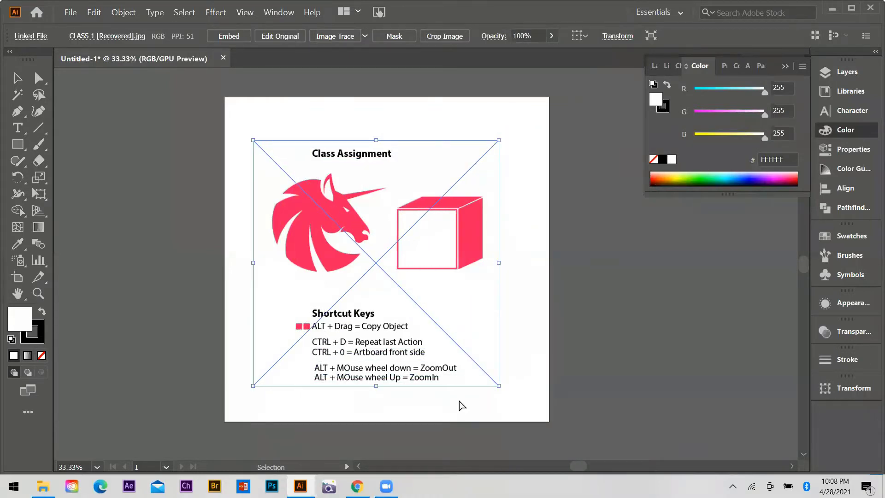
{"action": "key", "text": "a"}
{"action": "key", "text": "v"}
{"action": "key", "text": "ctrl+shift+a"}
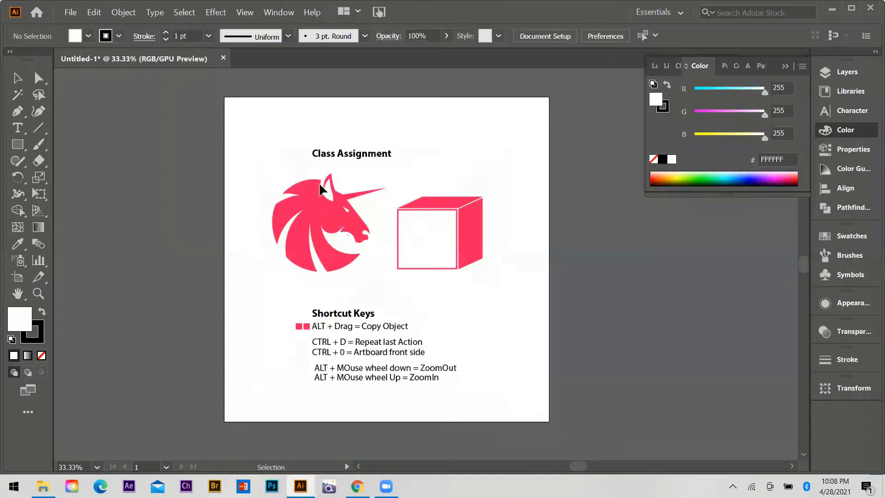
{"action": "scroll", "coordinate": [433, 194], "scroll_direction": "up", "scroll_amount": 4}
- Activate the Pen tool (P) with the reference image deselected
{"action": "scroll", "coordinate": [559, 301], "scroll_direction": "down", "scroll_amount": 2}
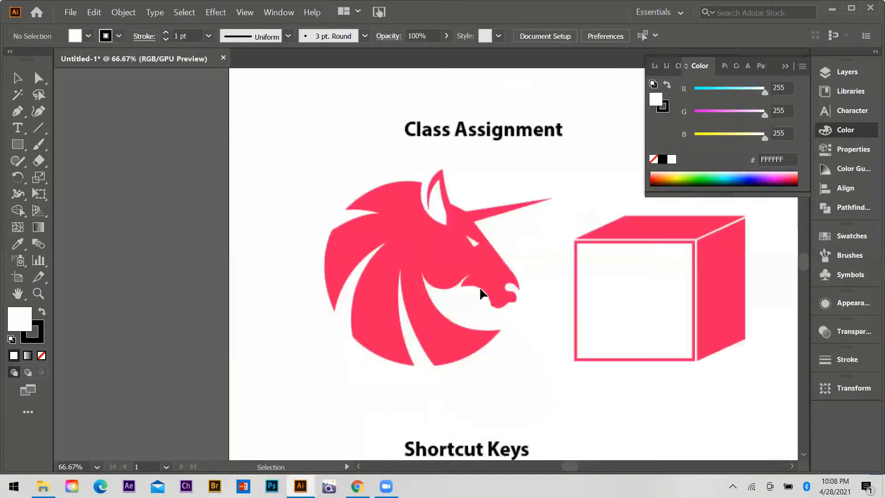
{"action": "scroll", "coordinate": [481, 293], "scroll_direction": "up", "scroll_amount": 1}
{"action": "scroll", "coordinate": [348, 319], "scroll_direction": "up", "scroll_amount": 1}
{"action": "scroll", "coordinate": [349, 318], "scroll_direction": "down", "scroll_amount": 2}
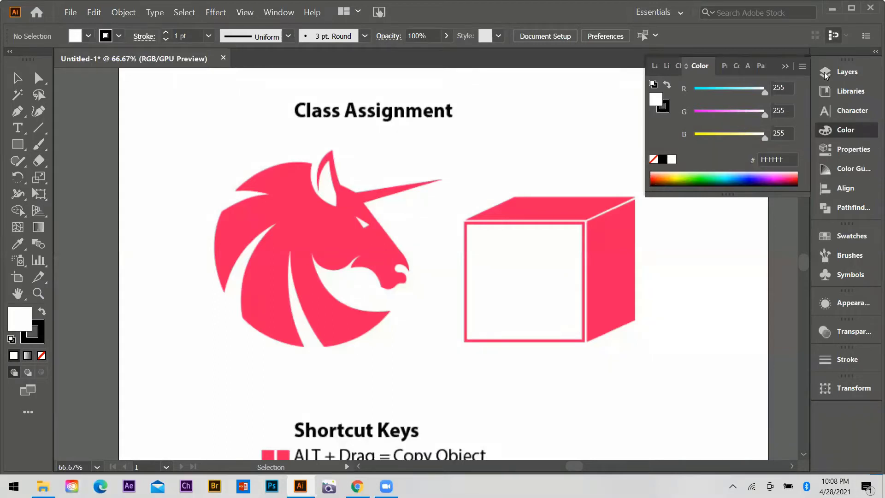
{"action": "left_click", "coordinate": [19, 112]}
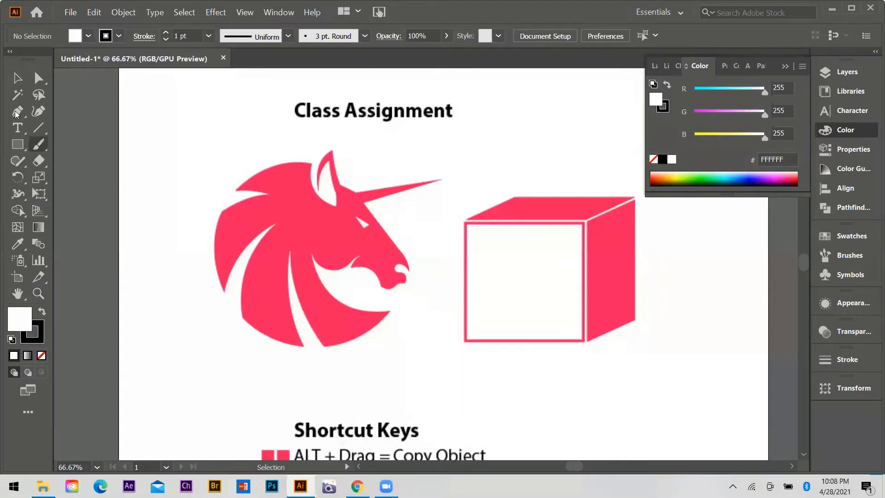
- Set fill to none and anchor the path from the mane's left spike to near the ear
{"action": "left_click", "coordinate": [41, 356]}
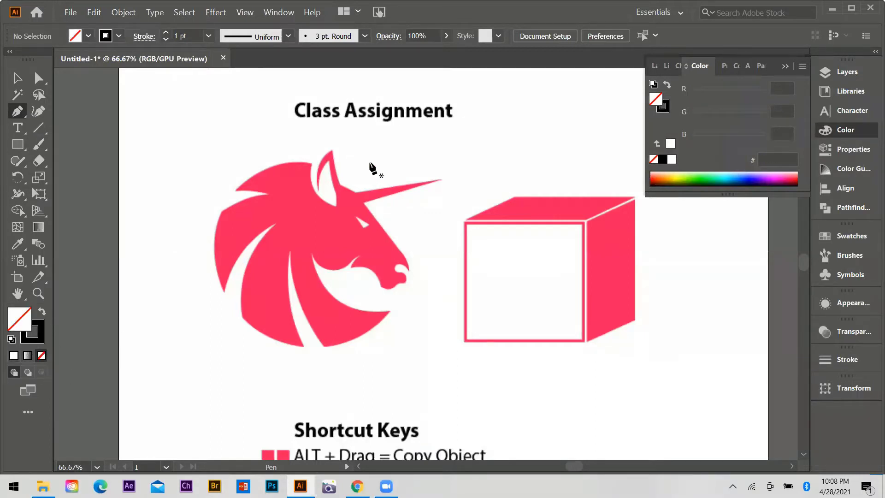
{"action": "scroll", "coordinate": [202, 203], "scroll_direction": "up", "scroll_amount": 1, "text": "alt"}
{"action": "scroll", "coordinate": [157, 212], "scroll_direction": "up", "scroll_amount": 2, "text": "alt"}
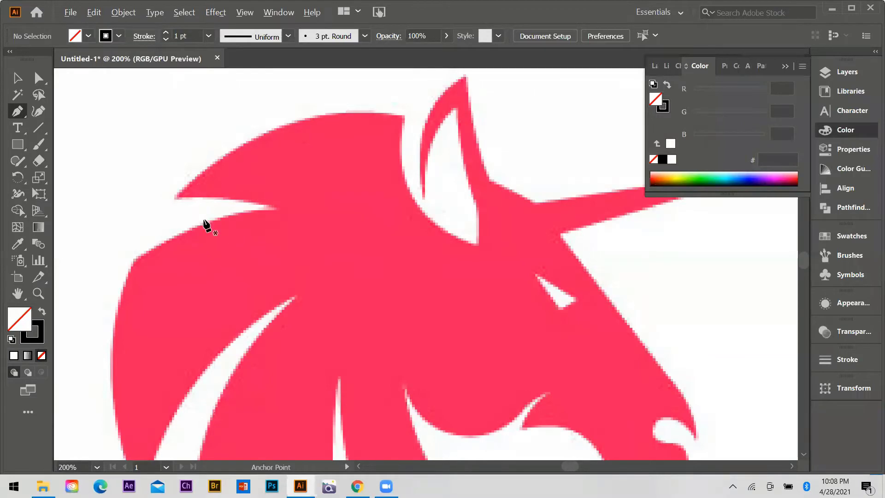
{"action": "scroll", "coordinate": [203, 223], "scroll_direction": "down", "scroll_amount": 1}
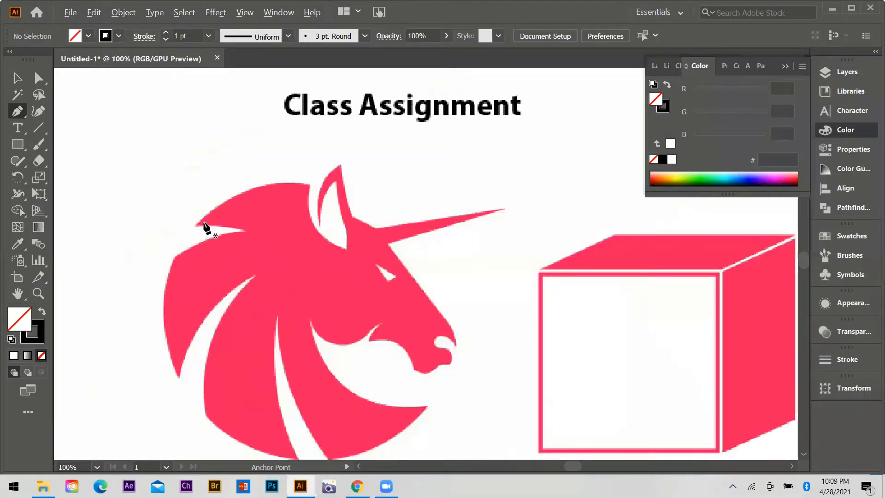
{"action": "scroll", "coordinate": [182, 277], "scroll_direction": "up", "scroll_amount": 1, "text": "alt"}
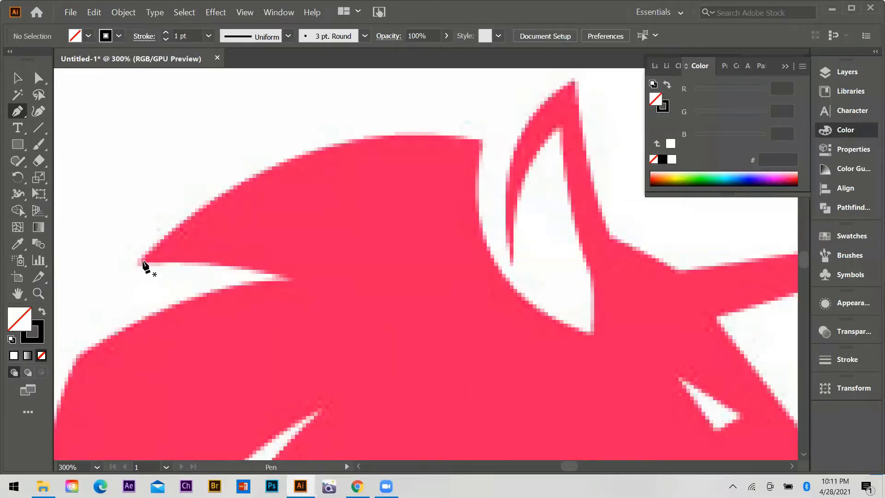
{"action": "key", "text": "ctrl+minus"}
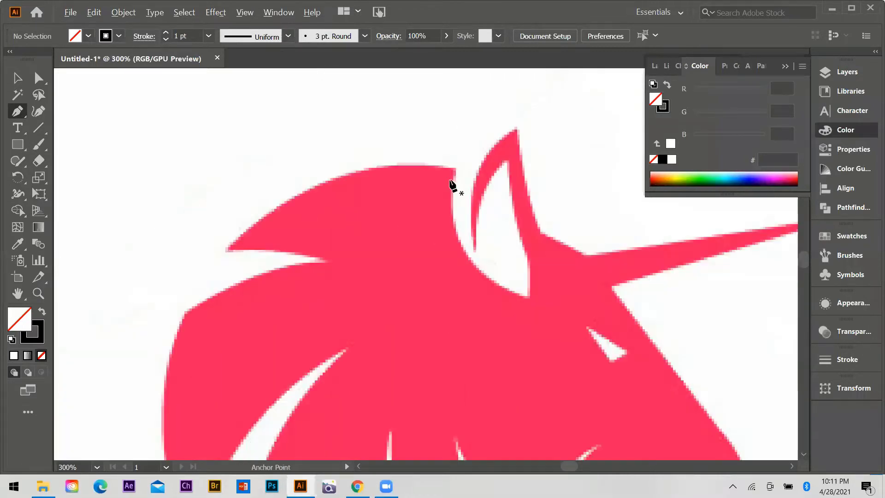
{"action": "left_click", "coordinate": [226, 249]}
{"action": "left_click", "coordinate": [458, 180]}
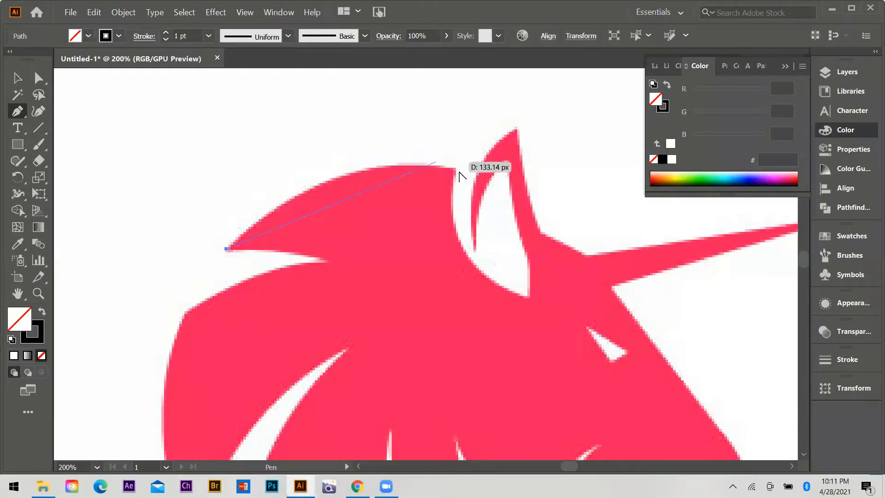
- Adjust the curve handles so the path follows the mane's top edge
{"action": "scroll", "coordinate": [454, 180], "scroll_direction": "down", "scroll_amount": 1}
{"action": "scroll", "coordinate": [460, 199], "scroll_direction": "up", "scroll_amount": 1}
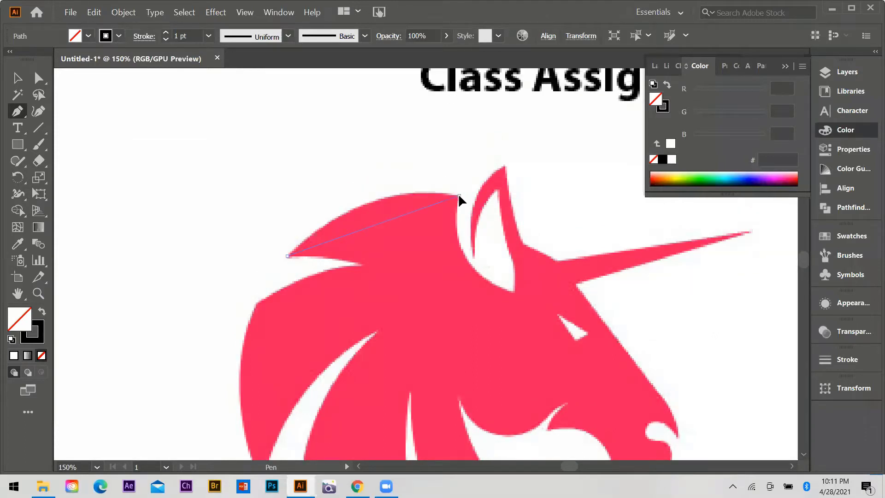
{"action": "mouse_move", "coordinate": [458, 196]}
{"action": "left_mouse_down"}
{"action": "mouse_move", "coordinate": [525, 225]}
{"action": "mouse_move", "coordinate": [575, 208]}
{"action": "left_mouse_up"}
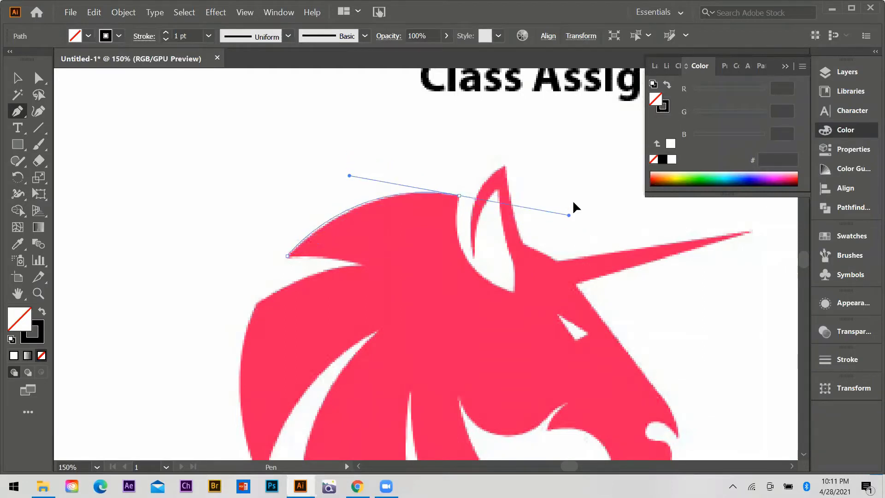
{"action": "left_click_drag", "start_coordinate": [575, 207], "coordinate": [515, 185]}
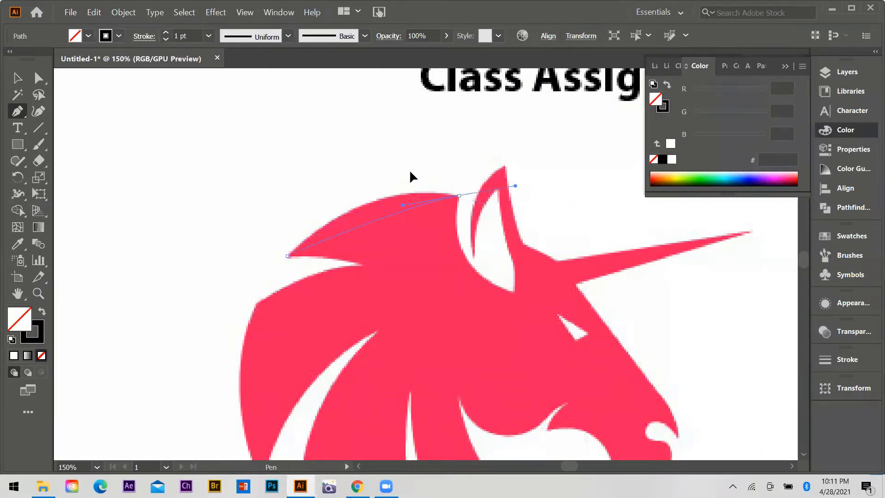
{"action": "left_click_drag", "start_coordinate": [411, 176], "coordinate": [307, 146]}
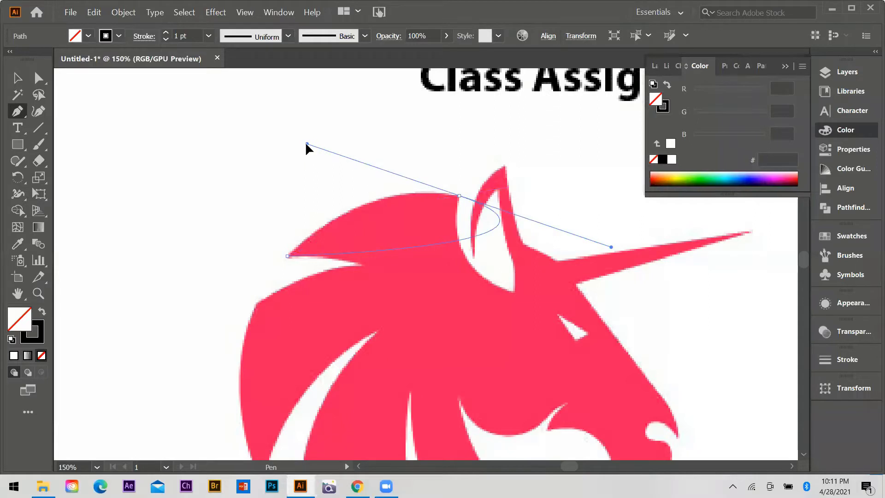
{"action": "mouse_move", "coordinate": [459, 196]}
{"action": "left_mouse_down"}
{"action": "mouse_move", "coordinate": [506, 224]}
{"action": "mouse_move", "coordinate": [564, 219]}
{"action": "left_mouse_up"}
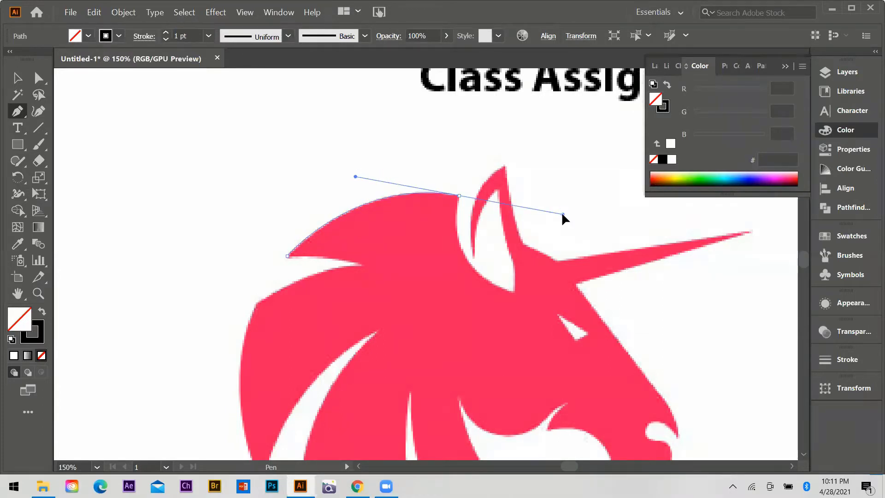
{"action": "left_click_drag", "start_coordinate": [563, 218], "coordinate": [563, 218]}
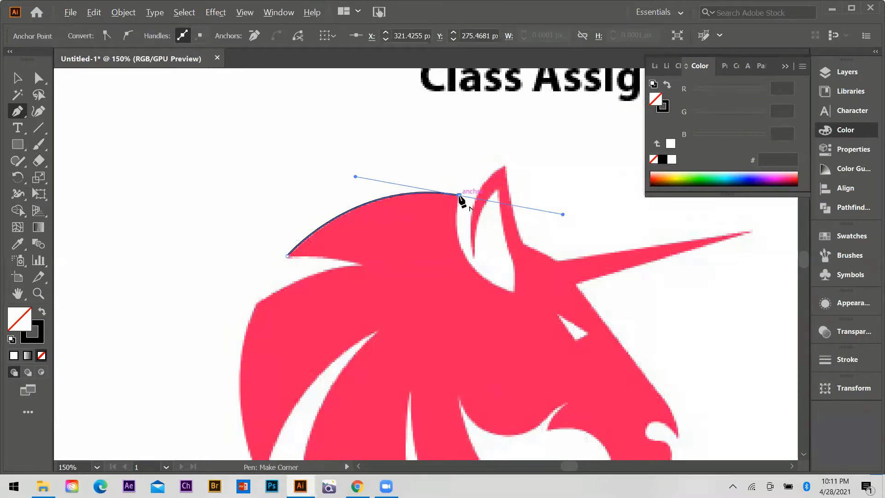
- Trace the ear from a corner at its base, along the inner edge, to the tip
{"action": "left_click", "coordinate": [460, 195]}
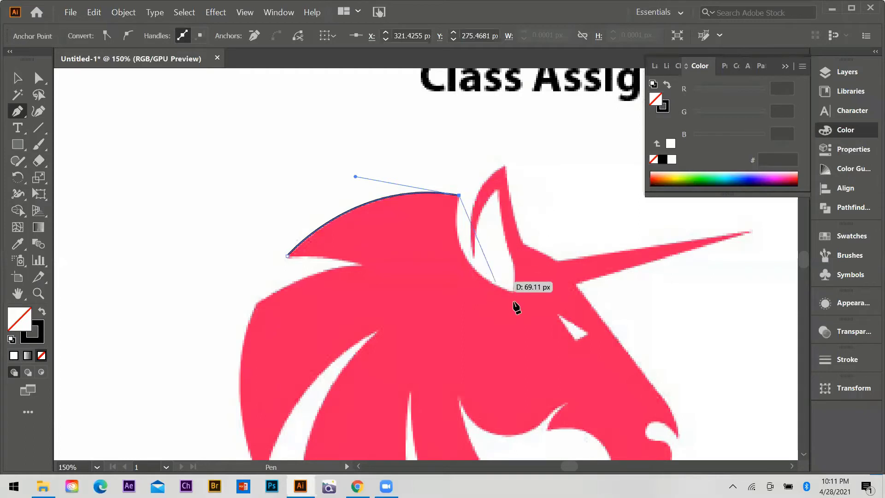
{"action": "scroll", "coordinate": [376, 253], "scroll_direction": "down", "scroll_amount": 1}
{"action": "scroll", "coordinate": [443, 276], "scroll_direction": "up", "scroll_amount": 2}
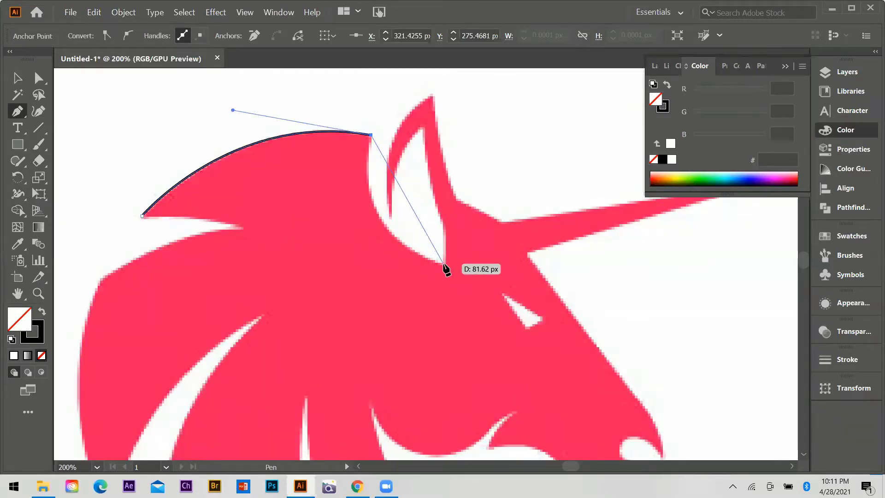
{"action": "left_click", "coordinate": [443, 264], "text": "ctrl"}
{"action": "left_click_drag", "start_coordinate": [443, 264], "coordinate": [542, 289]}
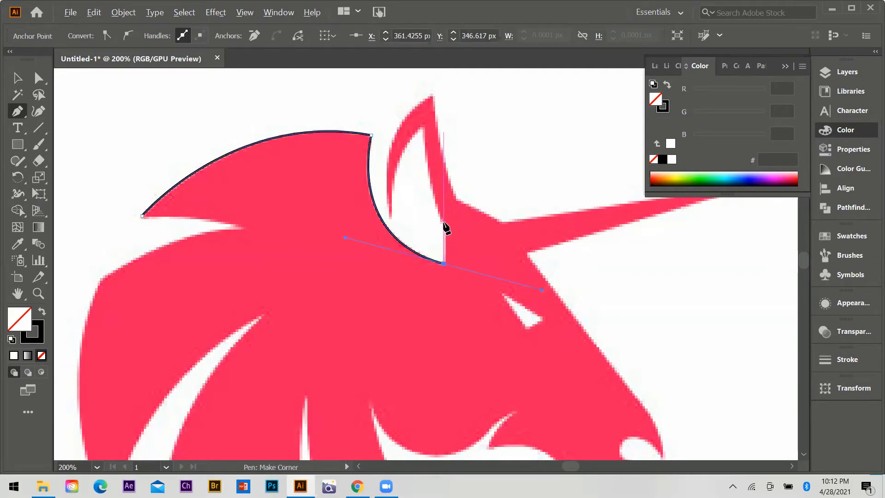
{"action": "left_click", "coordinate": [443, 222]}
{"action": "left_click_drag", "start_coordinate": [422, 128], "coordinate": [417, 87]}
{"action": "left_click", "coordinate": [422, 128]}
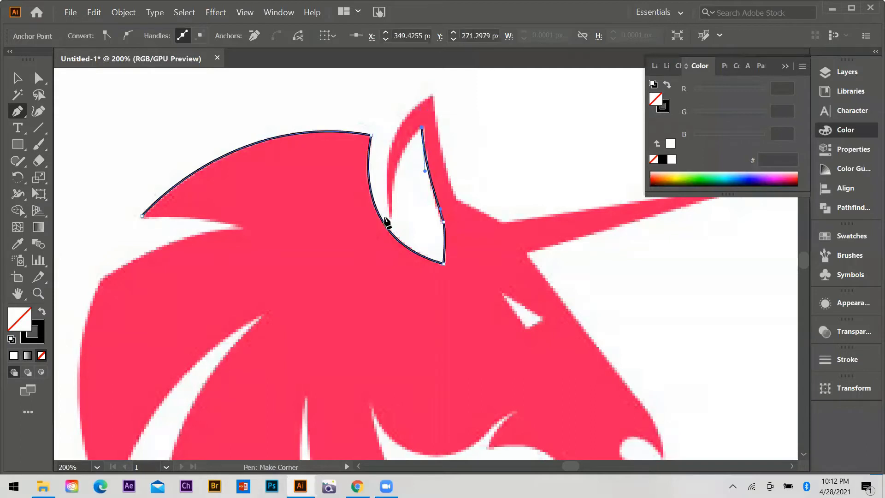
{"action": "left_click_drag", "start_coordinate": [391, 217], "coordinate": [392, 285]}
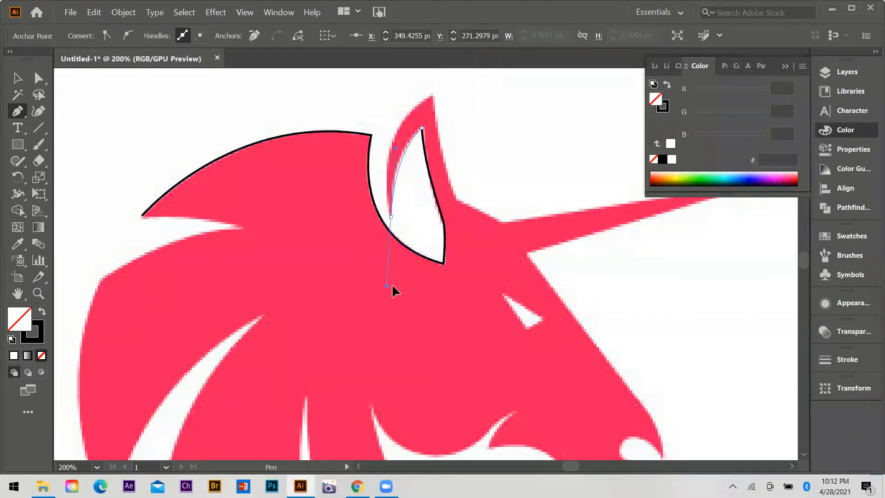
{"action": "left_click", "coordinate": [391, 216]}
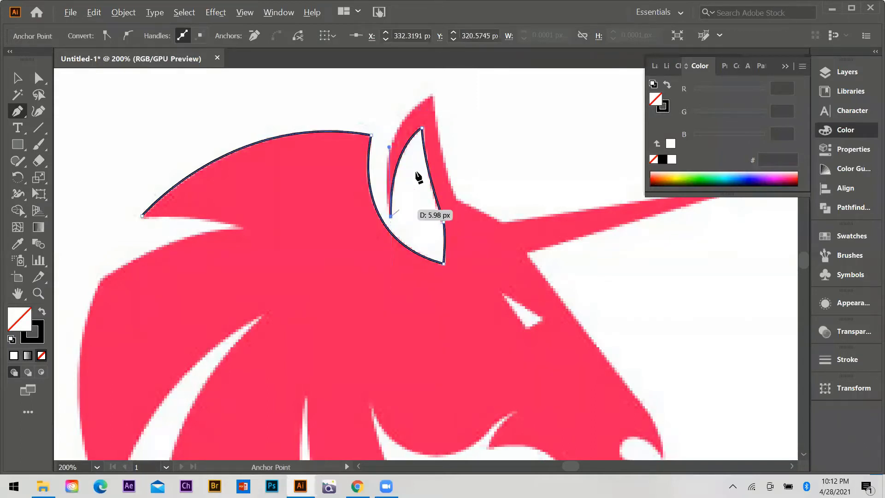
{"action": "scroll", "coordinate": [422, 170], "scroll_direction": "up", "scroll_amount": 1}
{"action": "left_click_drag", "start_coordinate": [431, 129], "coordinate": [496, 95]}
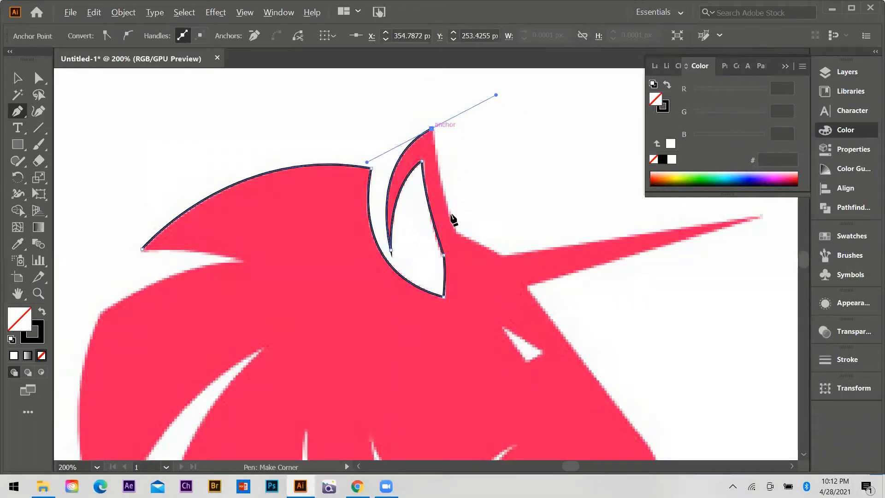
- Add corner anchors around the horn tip and down the face to the nose
{"action": "left_click", "coordinate": [455, 232]}
{"action": "left_click", "coordinate": [499, 255]}
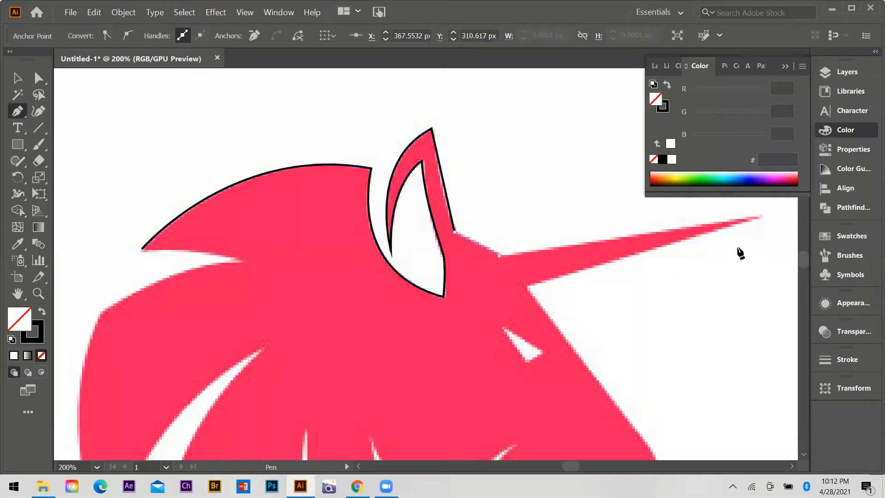
{"action": "left_click", "coordinate": [760, 217]}
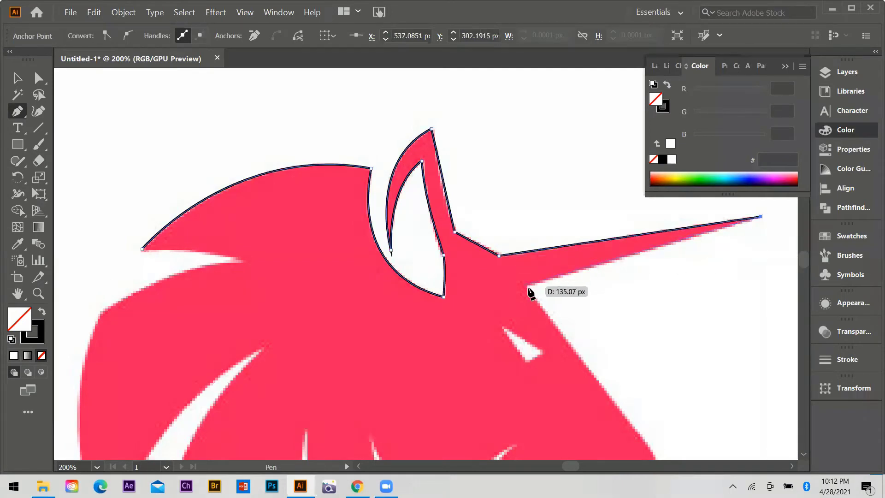
{"action": "left_click", "coordinate": [528, 288]}
{"action": "scroll", "coordinate": [451, 239], "scroll_direction": "down", "scroll_amount": 2}
{"action": "scroll", "coordinate": [445, 291], "scroll_direction": "down", "scroll_amount": 2}
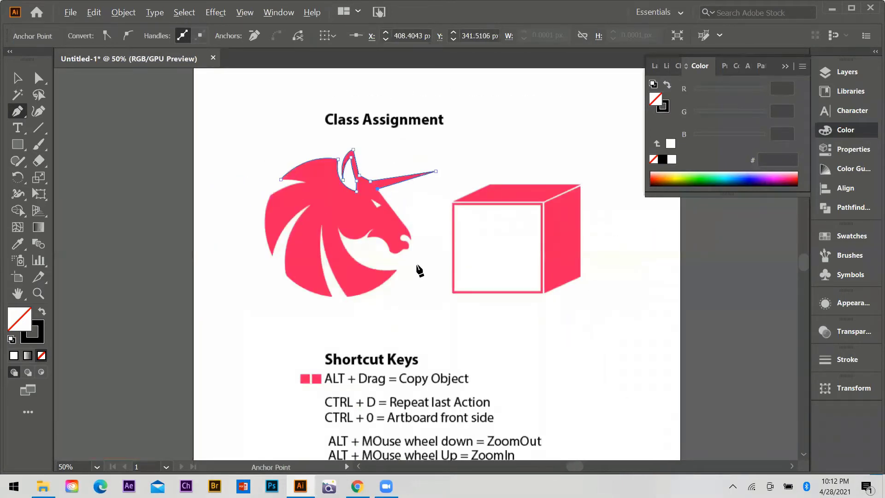
{"action": "scroll", "coordinate": [418, 270], "scroll_direction": "up", "scroll_amount": 4}
{"action": "left_click", "coordinate": [410, 250]}
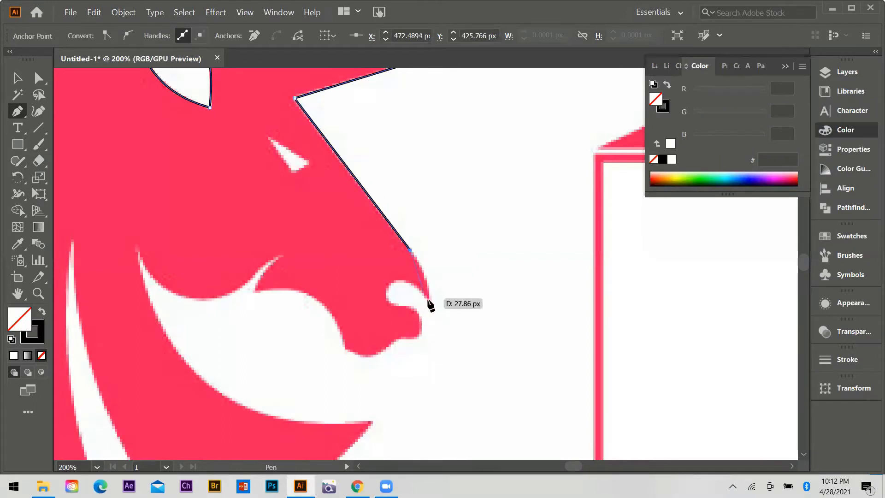
{"action": "mouse_move", "coordinate": [427, 300]}
{"action": "left_mouse_down"}
{"action": "mouse_move", "coordinate": [426, 324]}
{"action": "mouse_move", "coordinate": [429, 301]}
{"action": "left_mouse_up"}
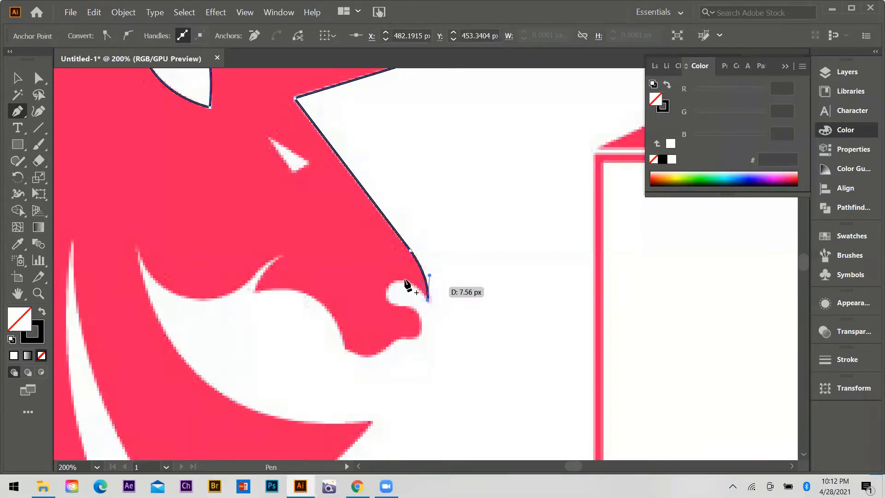
- Curve the path around the nostril notch and upper lip with corner anchors
{"action": "scroll", "coordinate": [410, 301], "scroll_direction": "up", "scroll_amount": 2}
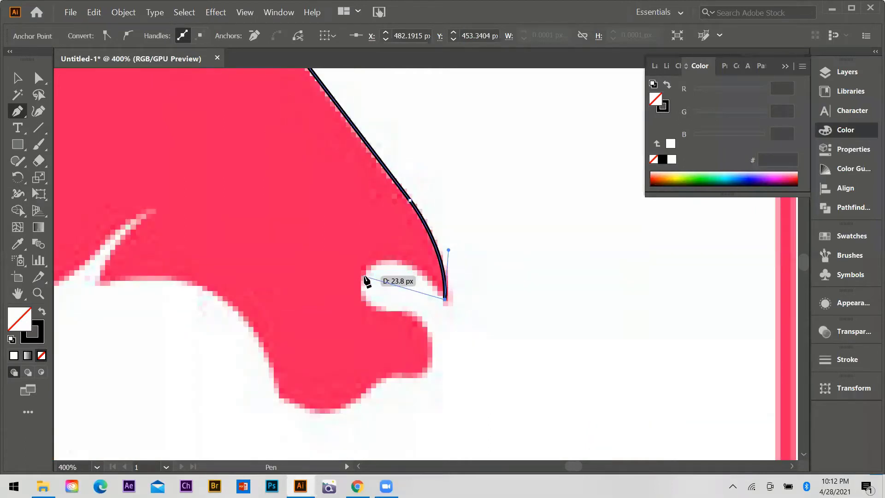
{"action": "left_click_drag", "start_coordinate": [364, 276], "coordinate": [329, 325]}
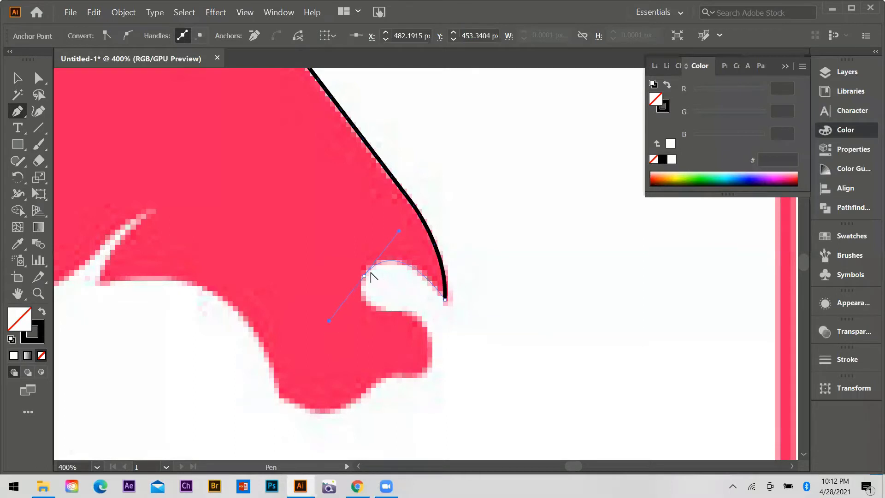
{"action": "left_click", "coordinate": [365, 275]}
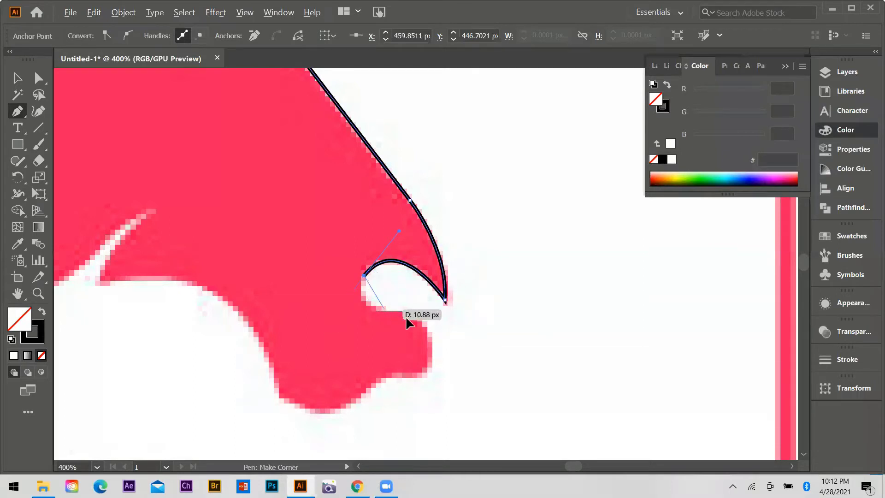
{"action": "left_click_drag", "start_coordinate": [389, 310], "coordinate": [424, 310]}
{"action": "left_click", "coordinate": [388, 310]}
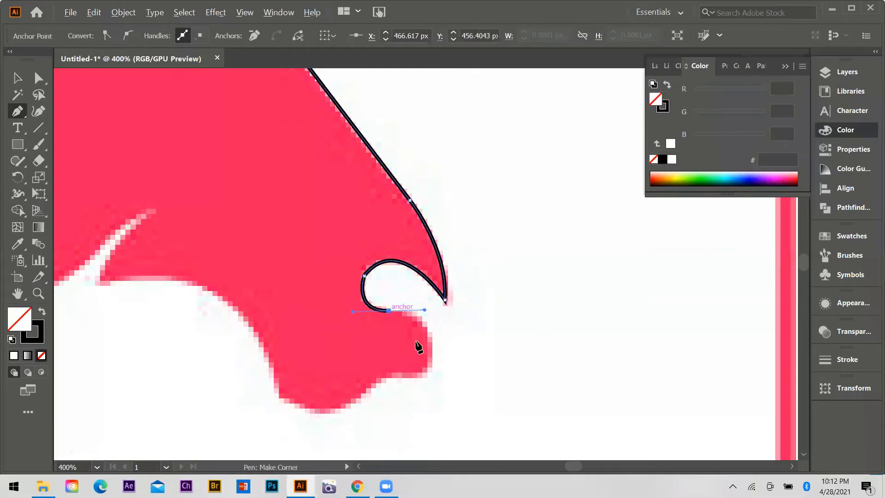
{"action": "left_click_drag", "start_coordinate": [434, 366], "coordinate": [424, 388]}
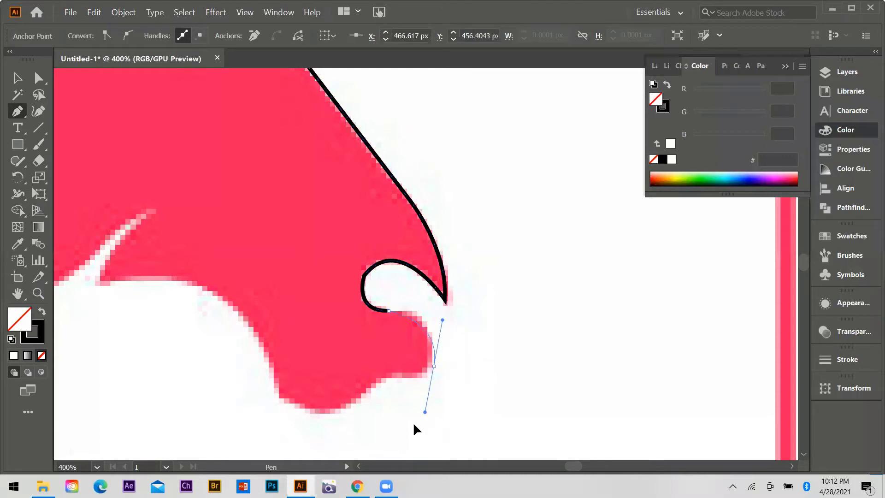
{"action": "scroll", "coordinate": [505, 317], "scroll_direction": "down", "scroll_amount": 2}
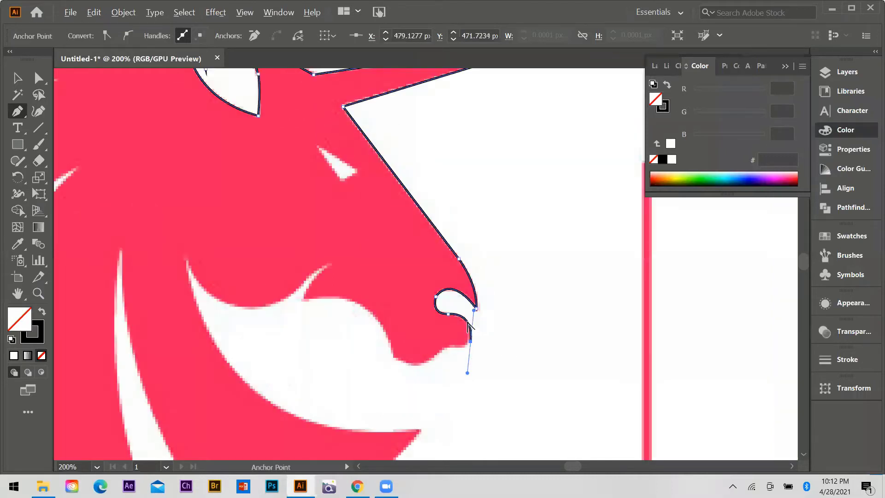
{"action": "scroll", "coordinate": [436, 308], "scroll_direction": "up", "scroll_amount": 2}
{"action": "mouse_move", "coordinate": [428, 304]}
{"action": "left_mouse_down"}
{"action": "mouse_move", "coordinate": [365, 288]}
{"action": "mouse_move", "coordinate": [396, 294]}
{"action": "left_mouse_up"}
{"action": "left_click", "coordinate": [429, 305]}
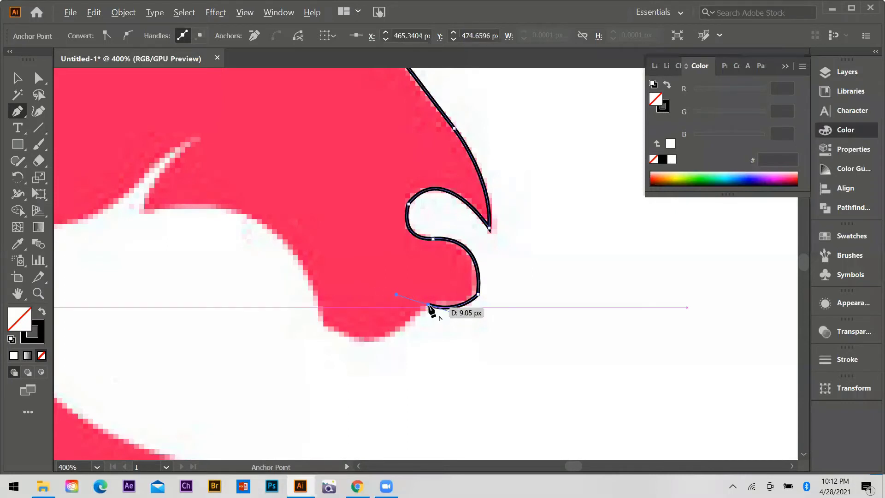
- Trace the mouth's lower edge to a sharp notch and up the inner jaw
{"action": "left_click_drag", "start_coordinate": [399, 328], "coordinate": [389, 351]}
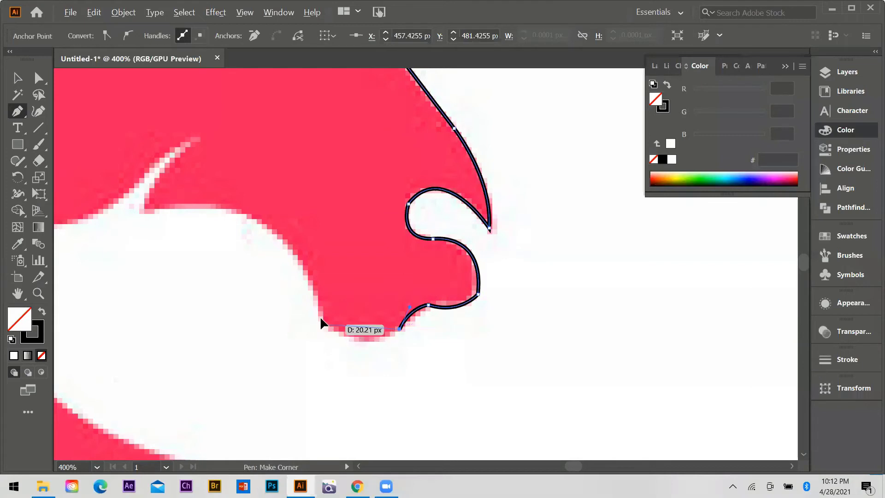
{"action": "left_click_drag", "start_coordinate": [322, 320], "coordinate": [283, 278]}
{"action": "scroll", "coordinate": [704, 366], "scroll_direction": "down", "scroll_amount": 2}
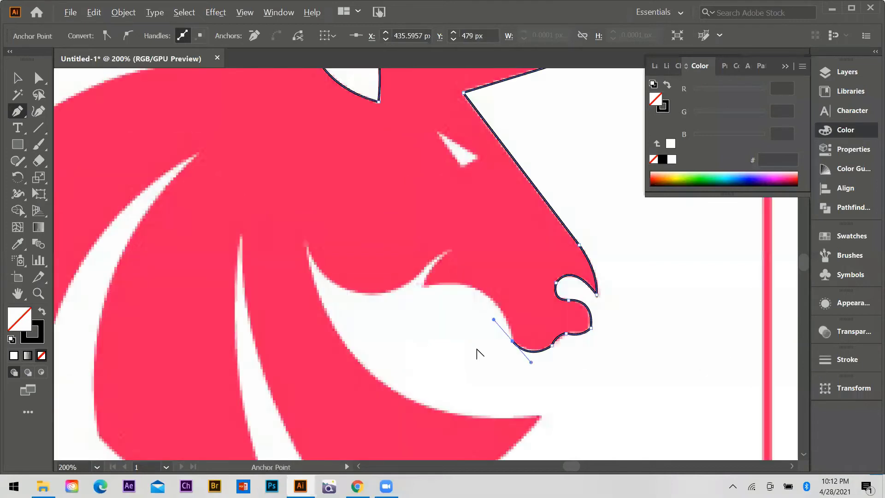
{"action": "mouse_move", "coordinate": [494, 319]}
{"action": "left_mouse_down"}
{"action": "mouse_move", "coordinate": [421, 291]}
{"action": "mouse_move", "coordinate": [337, 302]}
{"action": "left_mouse_up"}
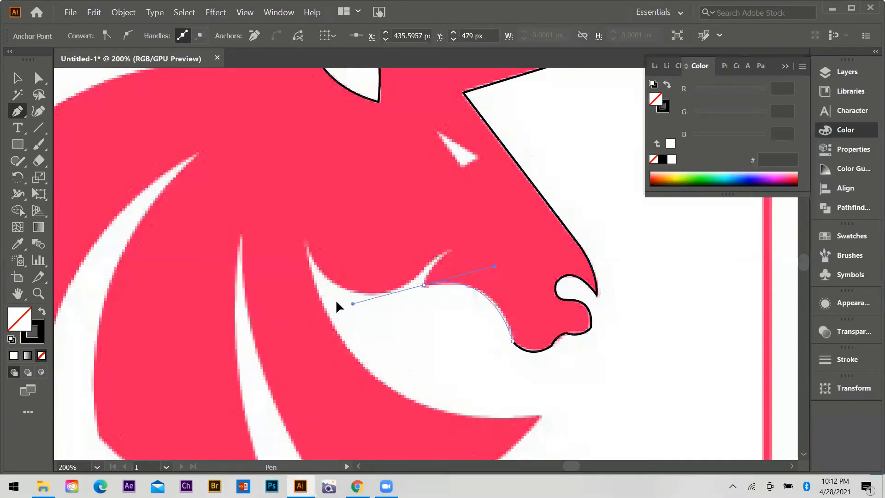
{"action": "left_click_drag", "start_coordinate": [424, 286], "coordinate": [470, 245]}
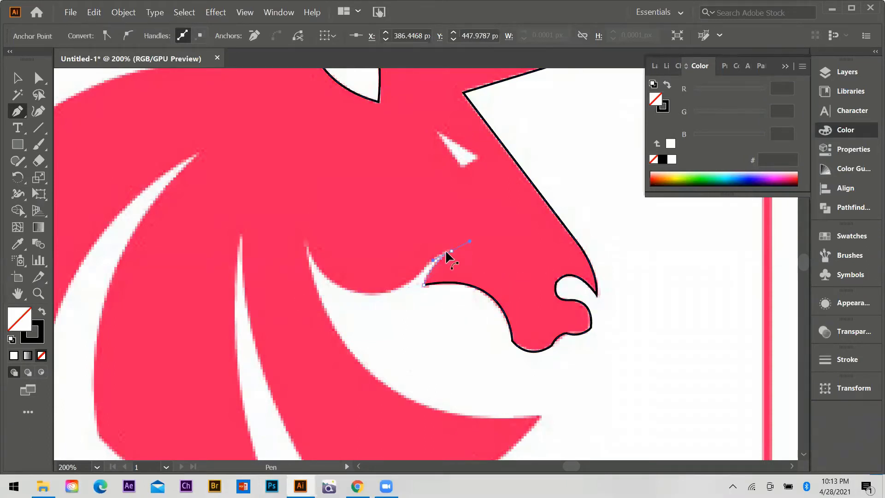
{"action": "key", "text": "ctrl+plus"}
{"action": "key", "text": "ctrl+plus"}
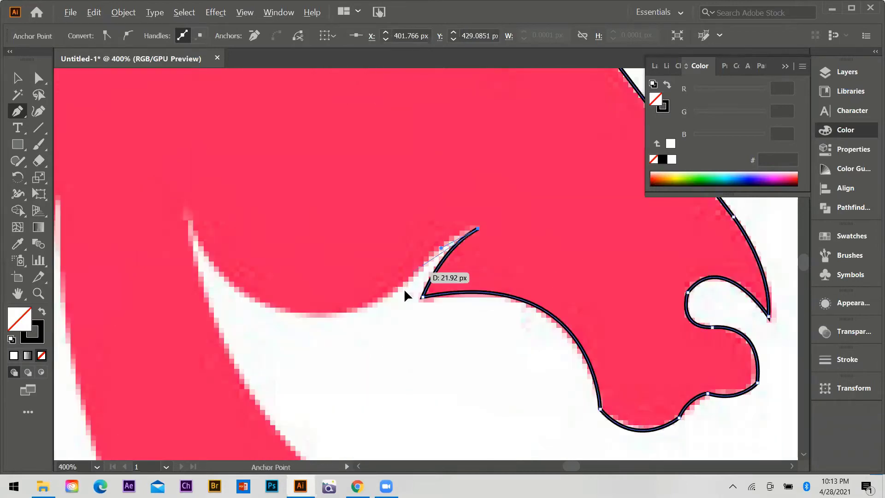
{"action": "left_click_drag", "start_coordinate": [409, 279], "coordinate": [374, 330]}
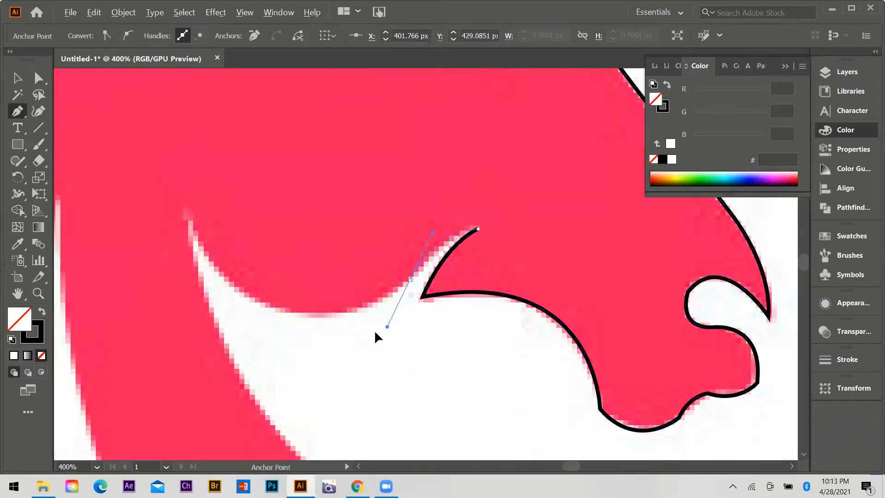
{"action": "left_click", "coordinate": [409, 278]}
{"action": "key", "text": "ctrl+minus"}
{"action": "key", "text": "ctrl+minus"}
{"action": "mouse_move", "coordinate": [346, 256]}
{"action": "left_mouse_down"}
{"action": "mouse_move", "coordinate": [276, 149]}
{"action": "mouse_move", "coordinate": [306, 166]}
{"action": "left_mouse_up"}
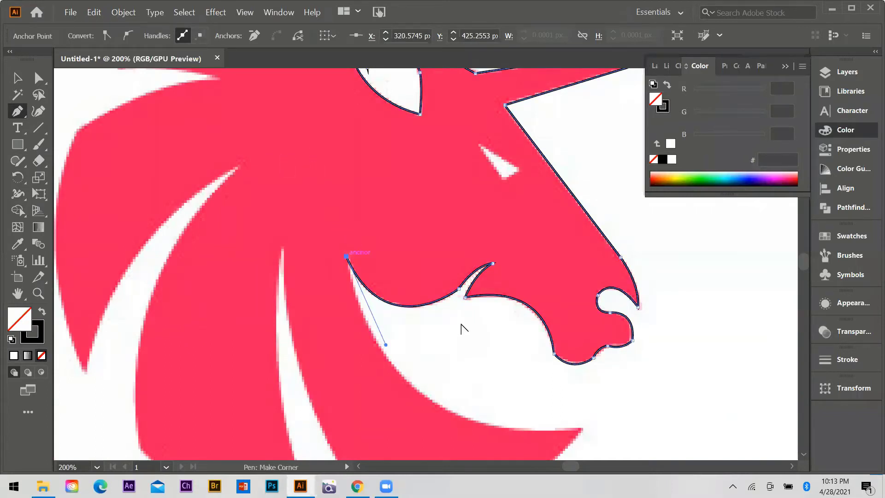
- Curve the path along the chin's lower edge to the bottom of a mane strand
{"action": "key", "text": "ctrl+minus"}
{"action": "key", "text": "ctrl+plus"}
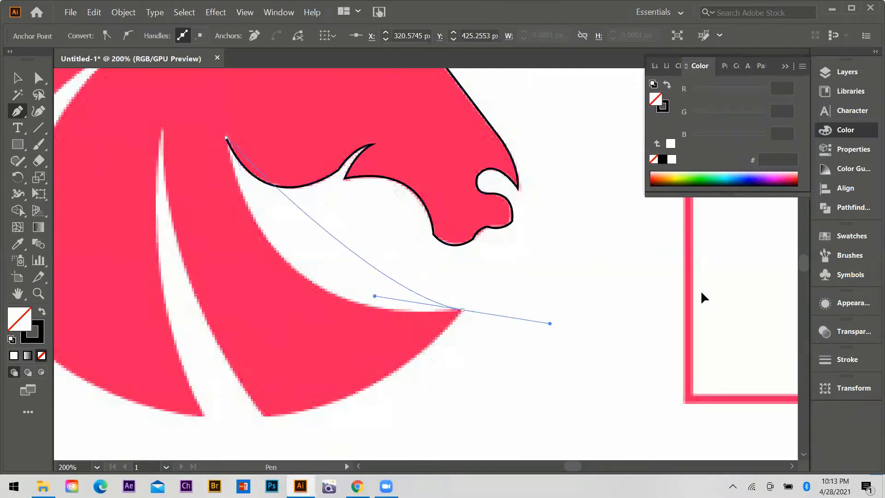
{"action": "left_click_drag", "start_coordinate": [489, 323], "coordinate": [672, 281]}
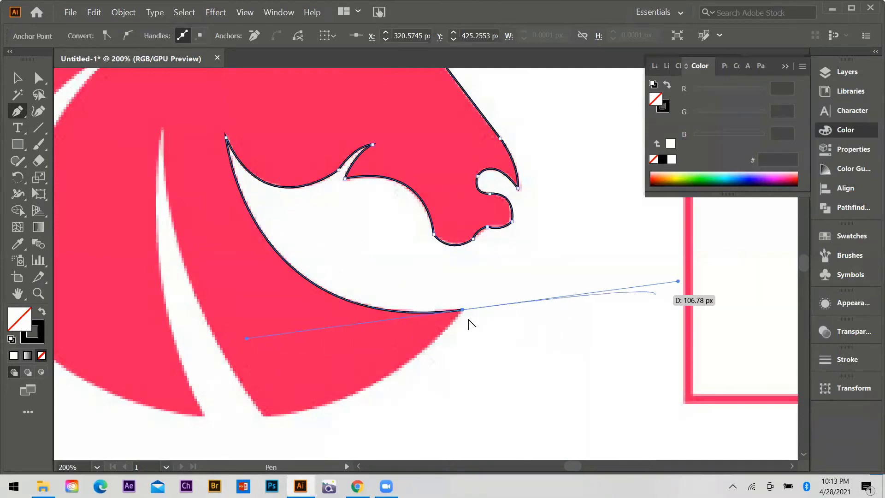
{"action": "mouse_move", "coordinate": [462, 309]}
{"action": "left_mouse_down"}
{"action": "mouse_move", "coordinate": [273, 415]}
{"action": "mouse_move", "coordinate": [170, 418]}
{"action": "left_mouse_up"}
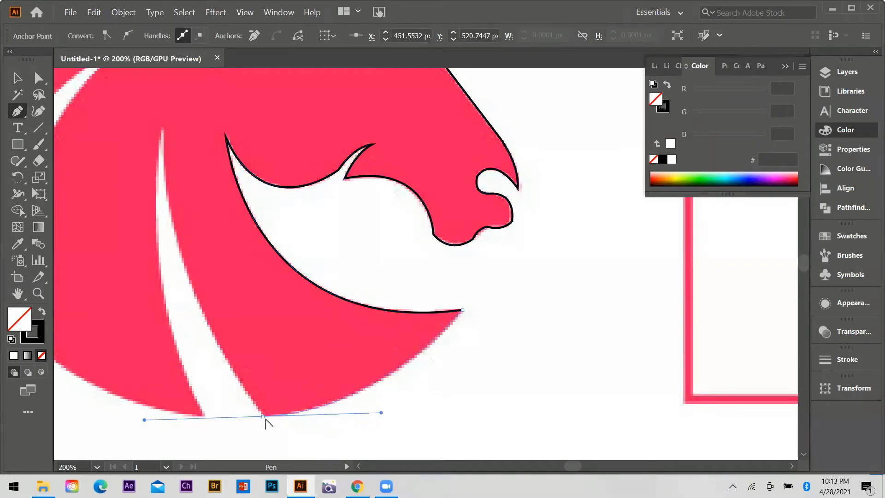
{"action": "left_click_drag", "start_coordinate": [263, 416], "coordinate": [484, 353]}
{"action": "key", "text": "ctrl+minus"}
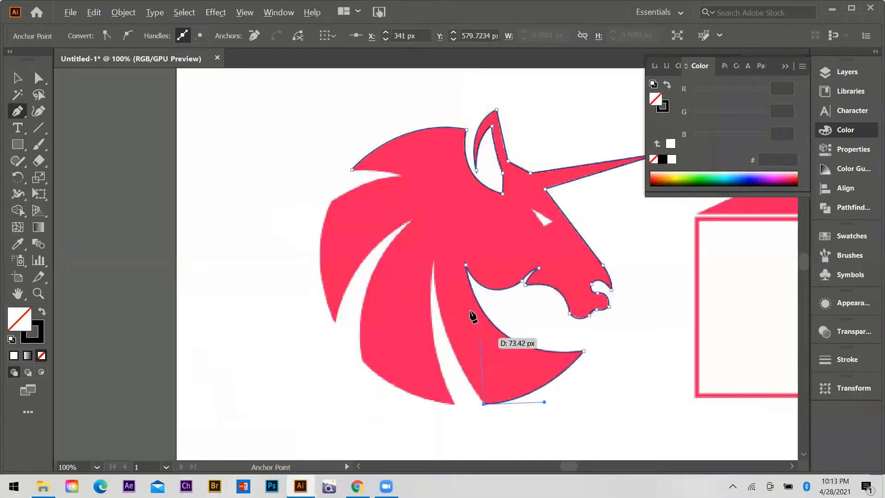
{"action": "key", "text": "ctrl+minus"}
{"action": "key", "text": "ctrl+equal"}
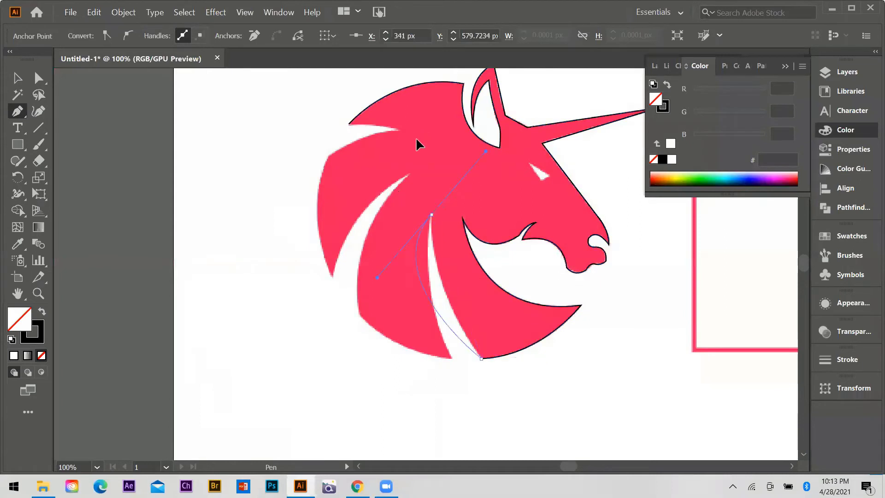
- Trace up that strand to a corner and down to the next strand's bottom
{"action": "left_click_drag", "start_coordinate": [437, 139], "coordinate": [443, 211]}
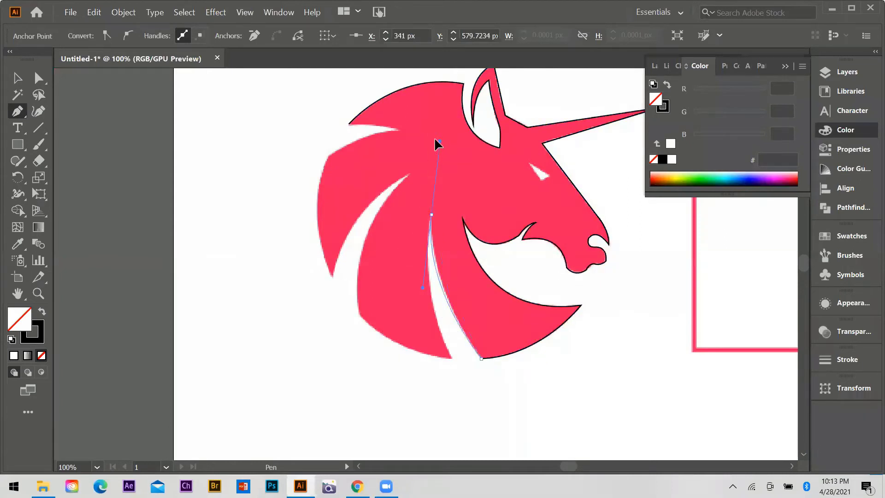
{"action": "left_click", "coordinate": [432, 214]}
{"action": "left_click_drag", "start_coordinate": [452, 357], "coordinate": [483, 415]}
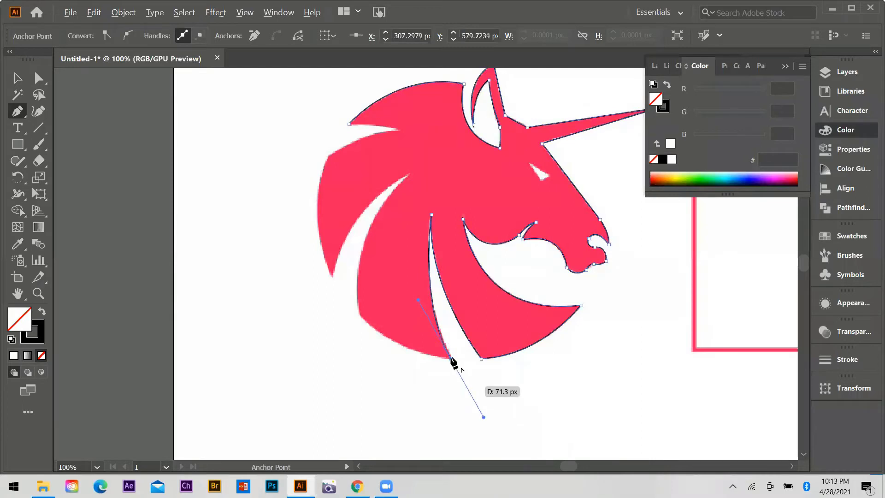
{"action": "mouse_move", "coordinate": [451, 359]}
{"action": "left_mouse_down"}
{"action": "mouse_move", "coordinate": [361, 320]}
{"action": "mouse_move", "coordinate": [345, 282]}
{"action": "left_mouse_up"}
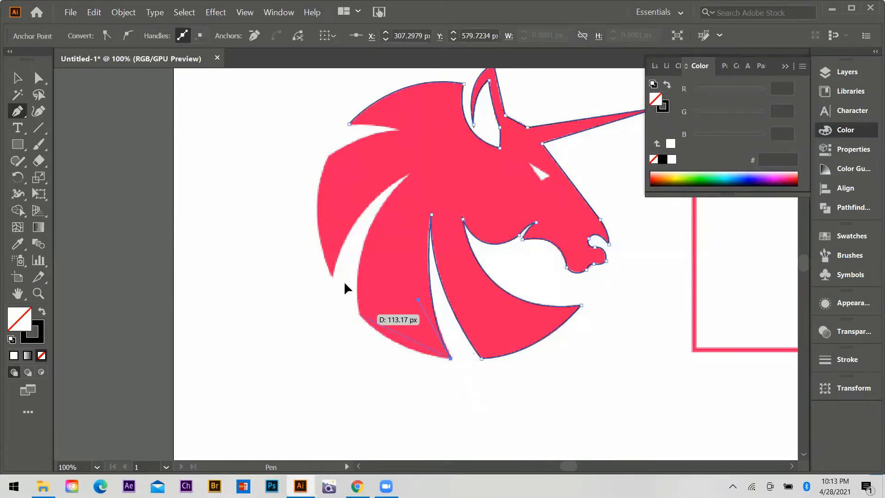
{"action": "left_click_drag", "start_coordinate": [359, 314], "coordinate": [318, 271]}
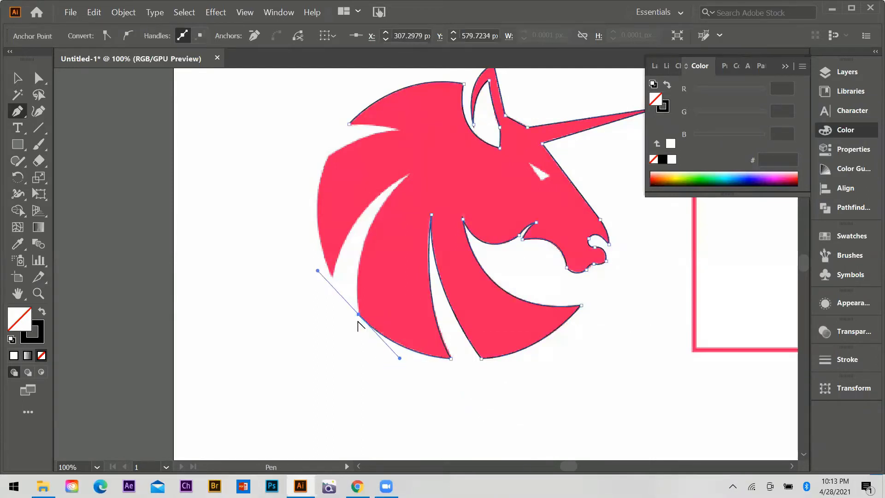
{"action": "left_click_drag", "start_coordinate": [358, 314], "coordinate": [465, 171]}
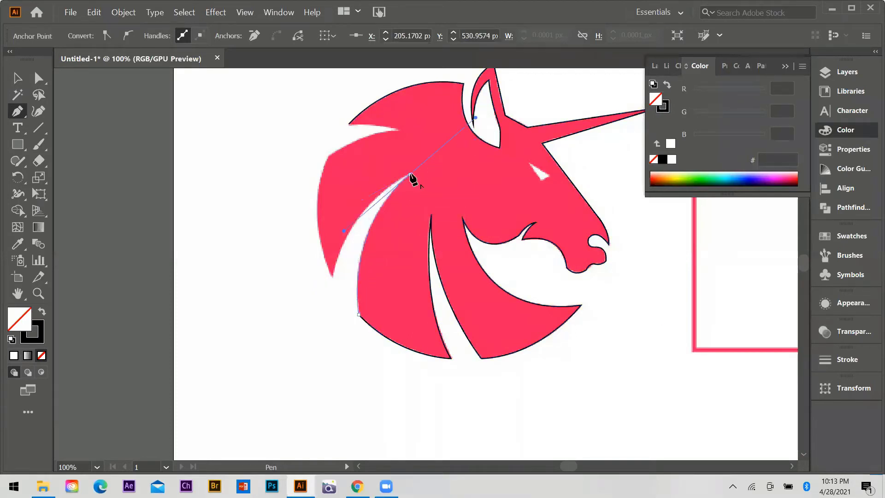
- Curve up the outer mane edge and close the outline at the starting spike tip
{"action": "mouse_move", "coordinate": [409, 174]}
{"action": "left_mouse_down"}
{"action": "mouse_move", "coordinate": [332, 279]}
{"action": "mouse_move", "coordinate": [336, 310]}
{"action": "left_mouse_up"}
{"action": "left_click_drag", "start_coordinate": [332, 277], "coordinate": [315, 358]}
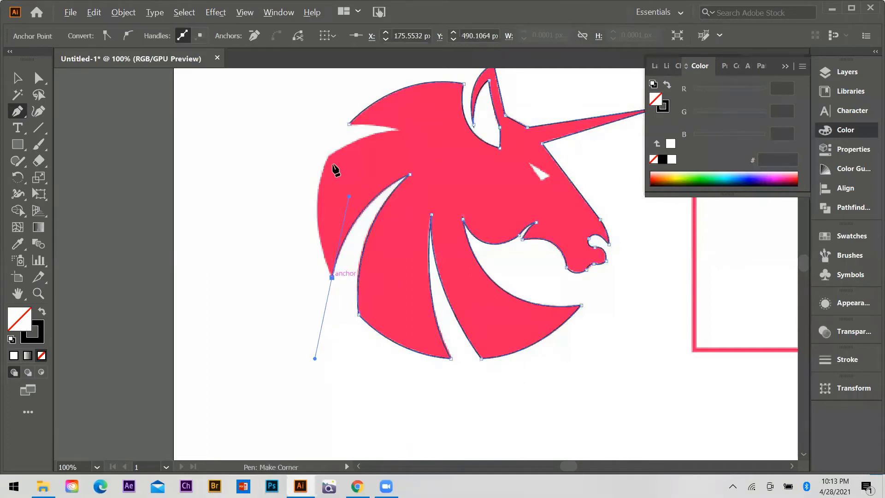
{"action": "left_click_drag", "start_coordinate": [328, 154], "coordinate": [362, 88]}
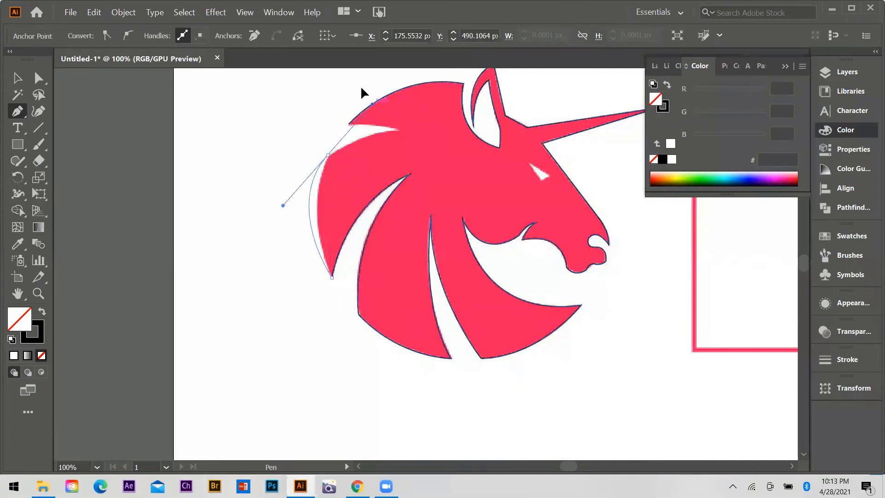
{"action": "left_click", "coordinate": [328, 155]}
{"action": "scroll", "coordinate": [403, 134], "scroll_direction": "up", "scroll_amount": 1}
{"action": "scroll", "coordinate": [410, 136], "scroll_direction": "up", "scroll_amount": 1}
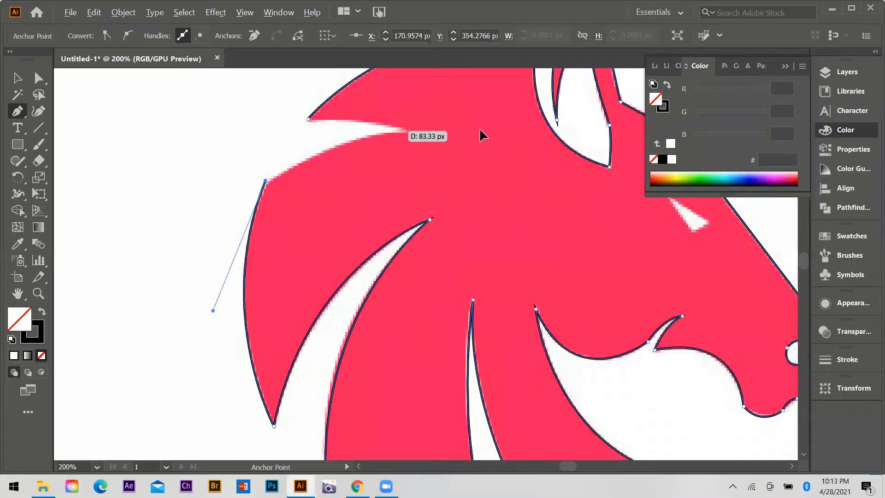
{"action": "left_click_drag", "start_coordinate": [478, 131], "coordinate": [408, 135]}
- Switch to the Smooth tool and smooth the outline under and below the nose
{"action": "key", "text": "ctrl+1"}
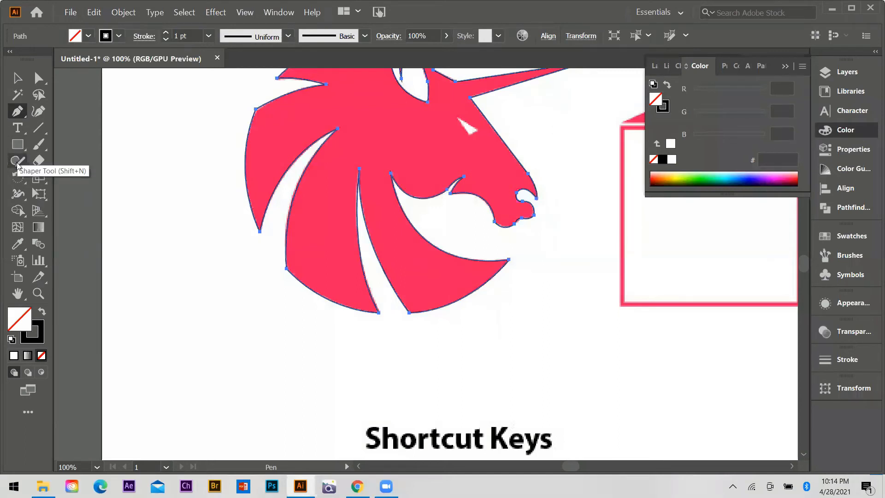
{"action": "left_click", "coordinate": [18, 165]}
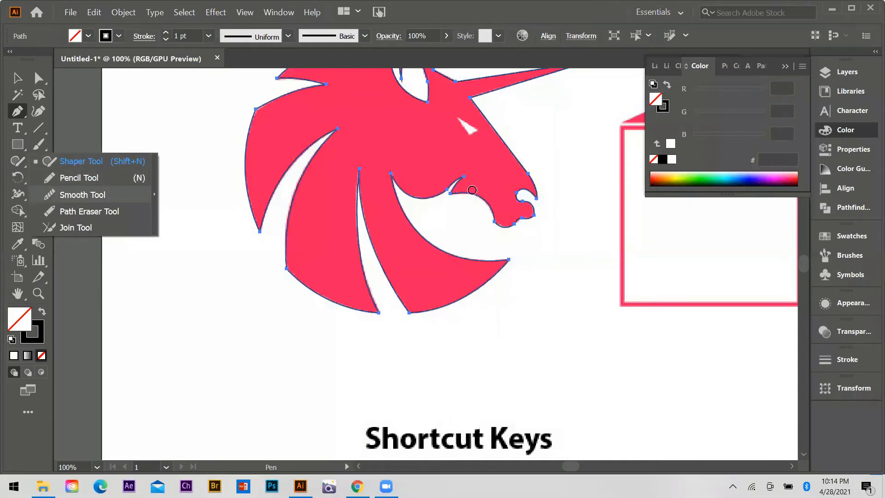
{"action": "left_click", "coordinate": [82, 195]}
{"action": "scroll", "coordinate": [525, 226], "scroll_direction": "up", "scroll_amount": 6}
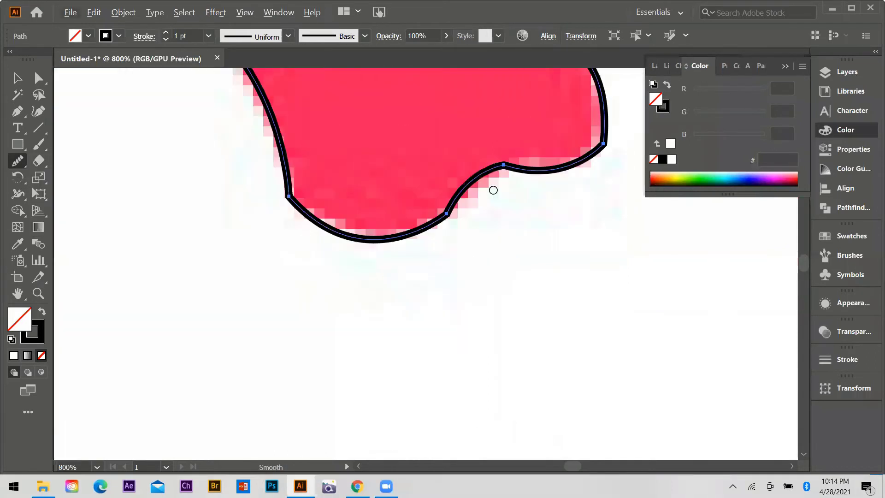
{"action": "scroll", "coordinate": [499, 176], "scroll_direction": "down", "scroll_amount": 2}
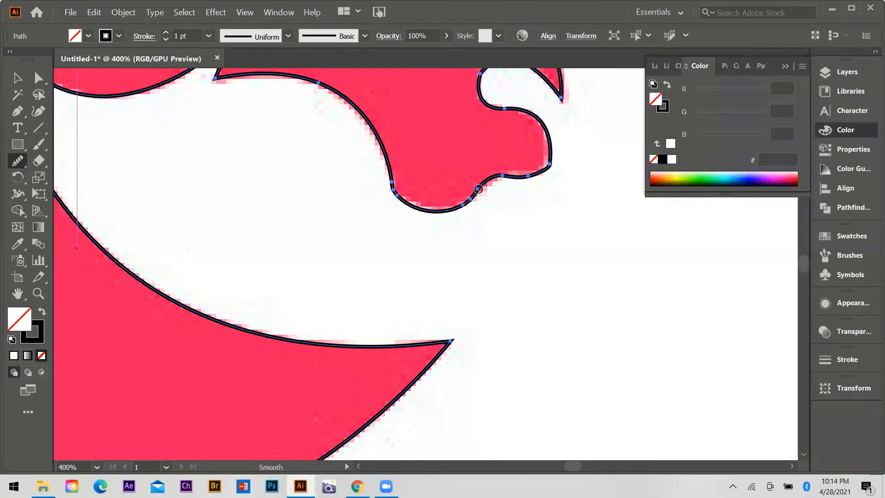
{"action": "left_click_drag", "start_coordinate": [479, 189], "coordinate": [521, 281]}
{"action": "left_click_drag", "start_coordinate": [504, 107], "coordinate": [543, 174]}
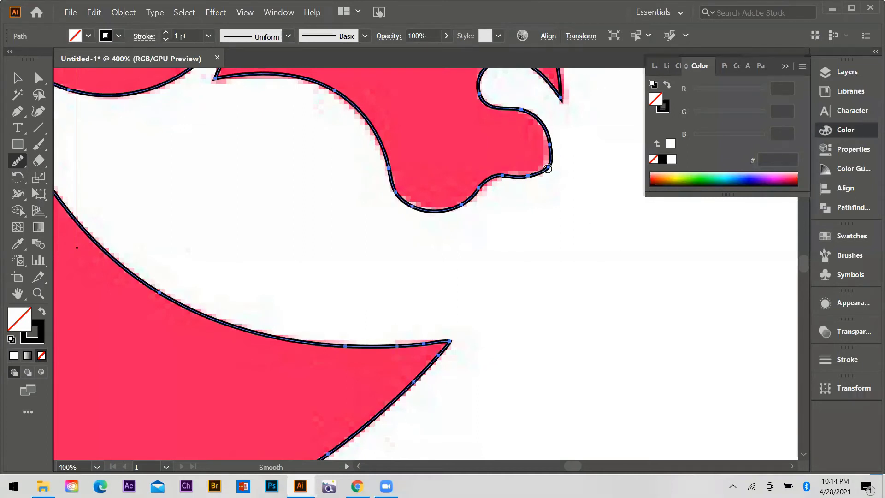
{"action": "scroll", "coordinate": [415, 155], "scroll_direction": "up", "scroll_amount": 2}
{"action": "scroll", "coordinate": [310, 79], "scroll_direction": "up", "scroll_amount": 1, "text": "alt"}
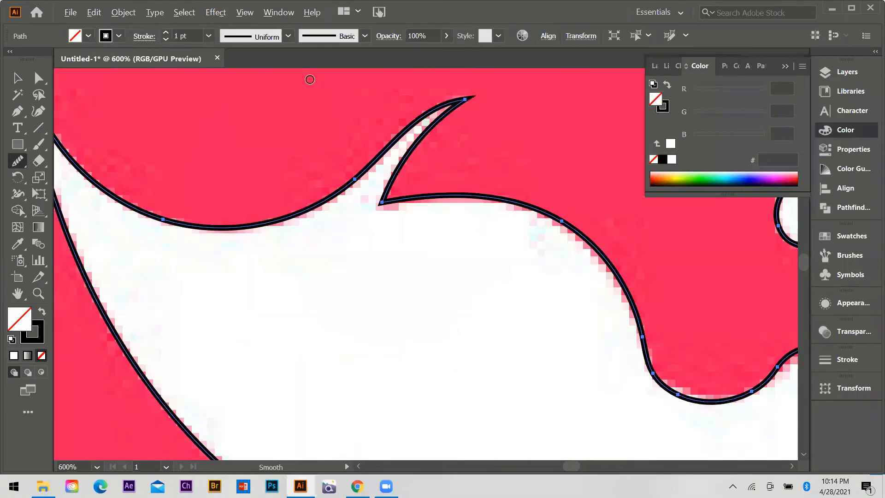
- Smooth the curve beneath the mouth spike and along the lower jaw
{"action": "left_click_drag", "start_coordinate": [461, 100], "coordinate": [342, 180]}
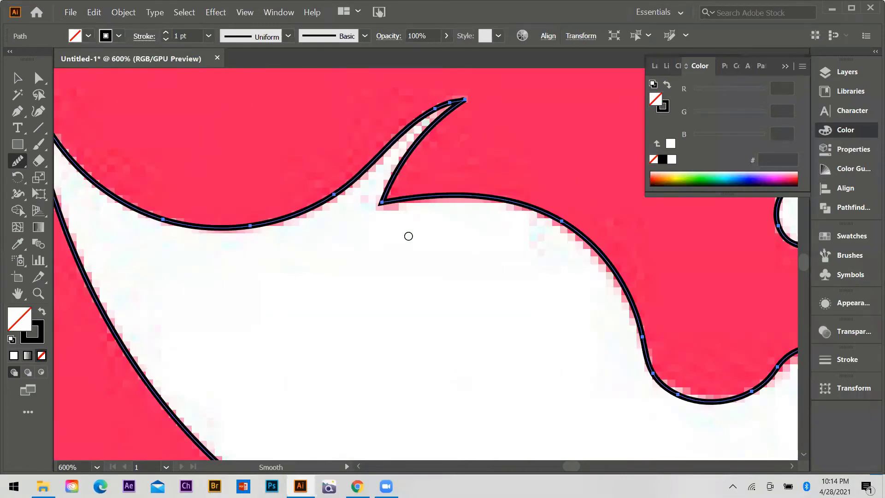
{"action": "scroll", "coordinate": [408, 254], "scroll_direction": "down", "scroll_amount": 3, "text": "alt"}
{"action": "scroll", "coordinate": [456, 240], "scroll_direction": "down", "scroll_amount": 1}
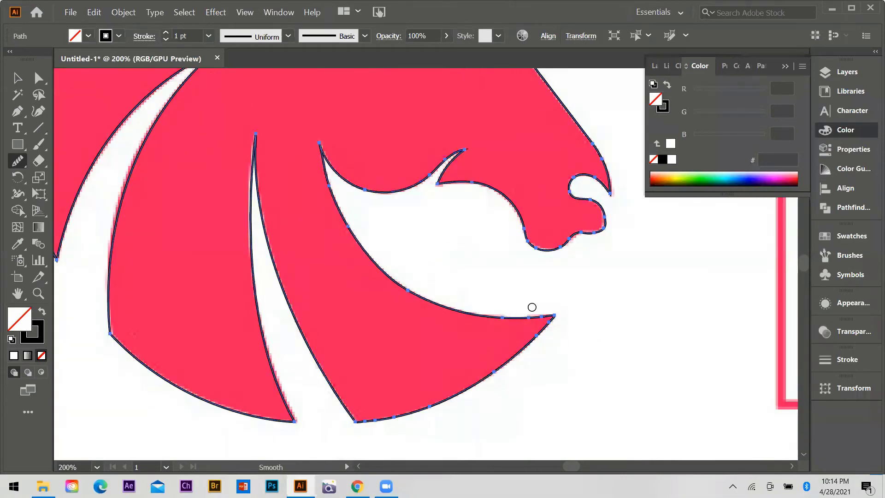
{"action": "left_click_drag", "start_coordinate": [530, 312], "coordinate": [387, 279]}
{"action": "scroll", "coordinate": [416, 152], "scroll_direction": "down", "scroll_amount": 2, "text": "alt"}
{"action": "scroll", "coordinate": [415, 143], "scroll_direction": "up", "scroll_amount": 1, "text": "alt"}
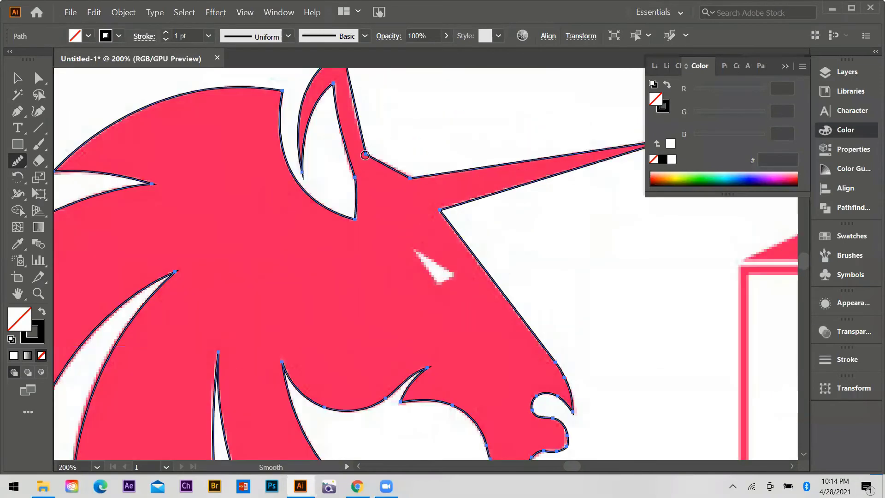
{"action": "scroll", "coordinate": [438, 222], "scroll_direction": "down", "scroll_amount": 2, "text": "alt"}
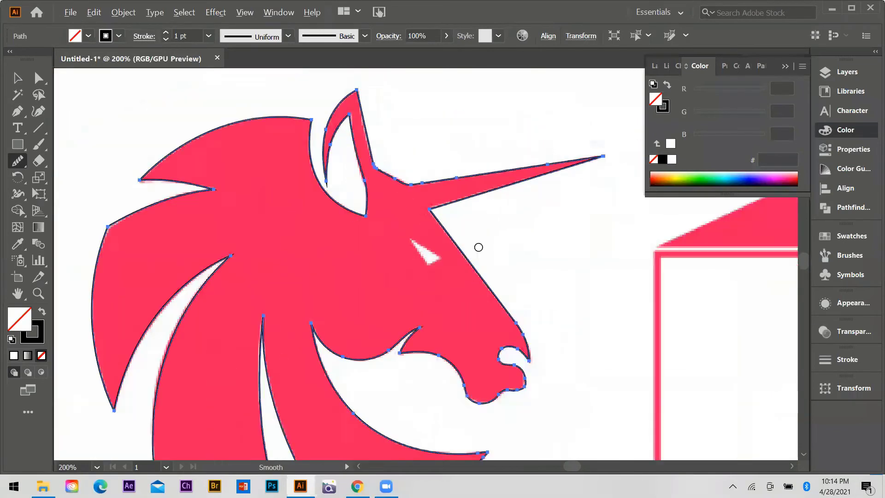
{"action": "scroll", "coordinate": [484, 252], "scroll_direction": "down", "scroll_amount": 1, "text": "alt"}
{"action": "scroll", "coordinate": [470, 286], "scroll_direction": "up", "scroll_amount": 1, "text": "alt"}
{"action": "scroll", "coordinate": [449, 312], "scroll_direction": "up", "scroll_amount": 2, "text": "alt"}
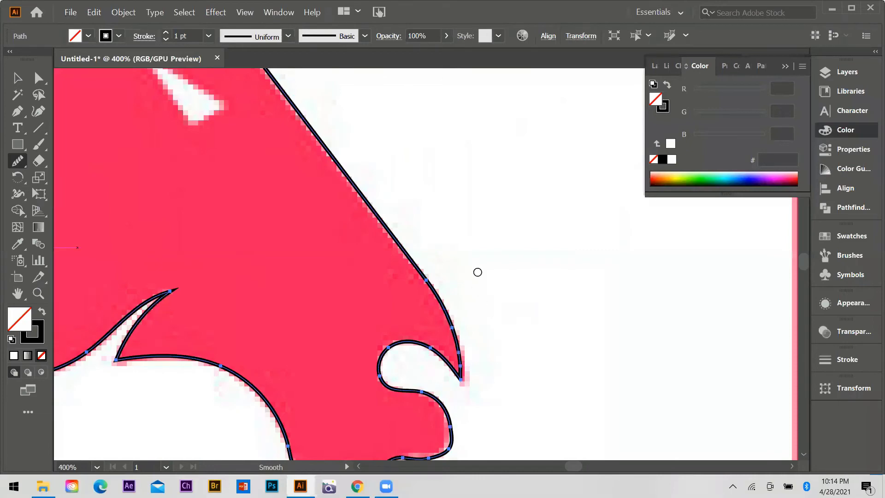
{"action": "scroll", "coordinate": [468, 286], "scroll_direction": "down", "scroll_amount": 1, "text": "alt"}
{"action": "scroll", "coordinate": [473, 302], "scroll_direction": "up", "scroll_amount": 1, "text": "alt"}
{"action": "scroll", "coordinate": [479, 285], "scroll_direction": "up", "scroll_amount": 2, "text": "alt"}
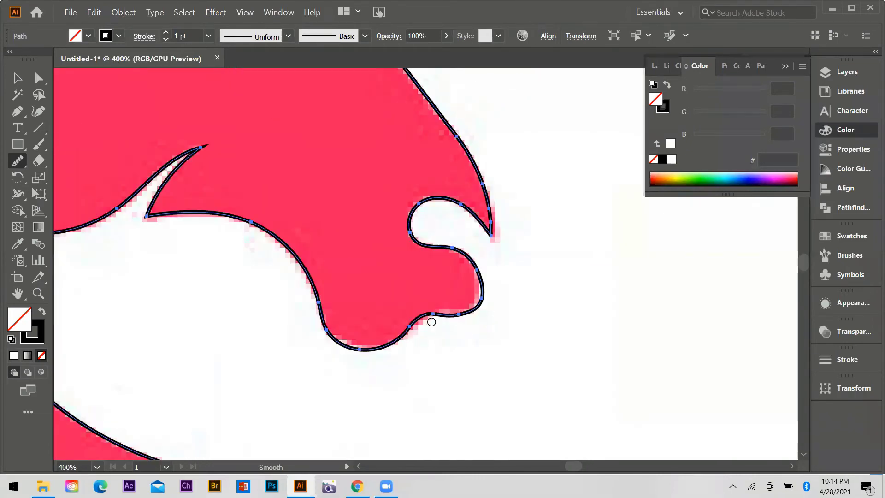
- Smooth the nose's bottom curve and the nostril's inner loop
{"action": "left_click_drag", "start_coordinate": [428, 323], "coordinate": [388, 343]}
{"action": "mouse_move", "coordinate": [450, 248]}
{"action": "left_mouse_down"}
{"action": "mouse_move", "coordinate": [405, 238]}
{"action": "mouse_move", "coordinate": [471, 235]}
{"action": "left_mouse_up"}
{"action": "scroll", "coordinate": [553, 248], "scroll_direction": "down", "scroll_amount": 2}
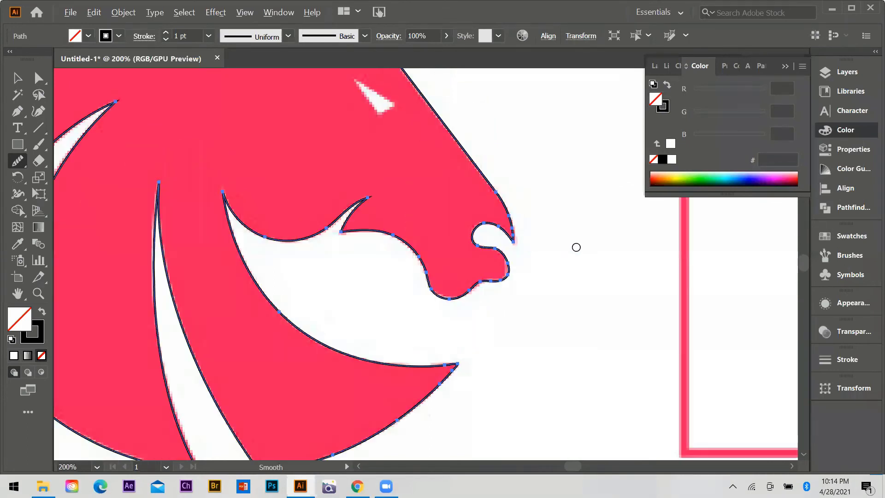
{"action": "scroll", "coordinate": [510, 232], "scroll_direction": "down", "scroll_amount": 2}
{"action": "scroll", "coordinate": [383, 192], "scroll_direction": "up", "scroll_amount": 1}
{"action": "scroll", "coordinate": [465, 200], "scroll_direction": "down", "scroll_amount": 1}
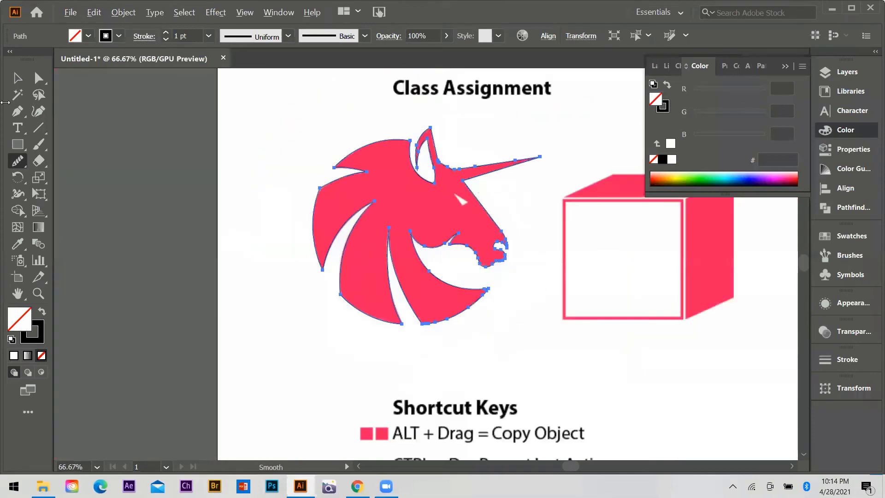
- Deselect the head, then trace a three-anchor closed triangle around the unicorn's eye with the Pen tool
{"action": "left_click", "coordinate": [16, 79]}
{"action": "scroll", "coordinate": [381, 230], "scroll_direction": "up", "scroll_amount": 2}
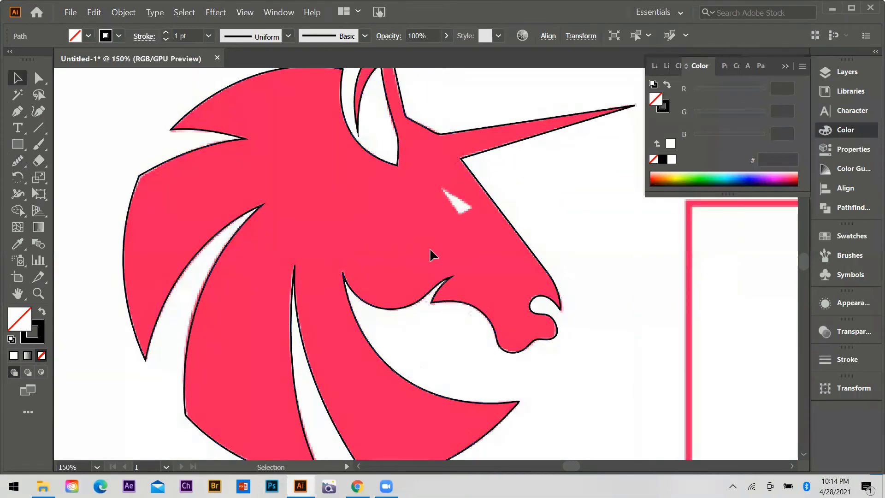
{"action": "key", "text": "ctrl+shift+a"}
{"action": "scroll", "coordinate": [417, 251], "scroll_direction": "down", "scroll_amount": 1}
{"action": "scroll", "coordinate": [417, 251], "scroll_direction": "up", "scroll_amount": 1}
{"action": "scroll", "coordinate": [353, 200], "scroll_direction": "up", "scroll_amount": 1}
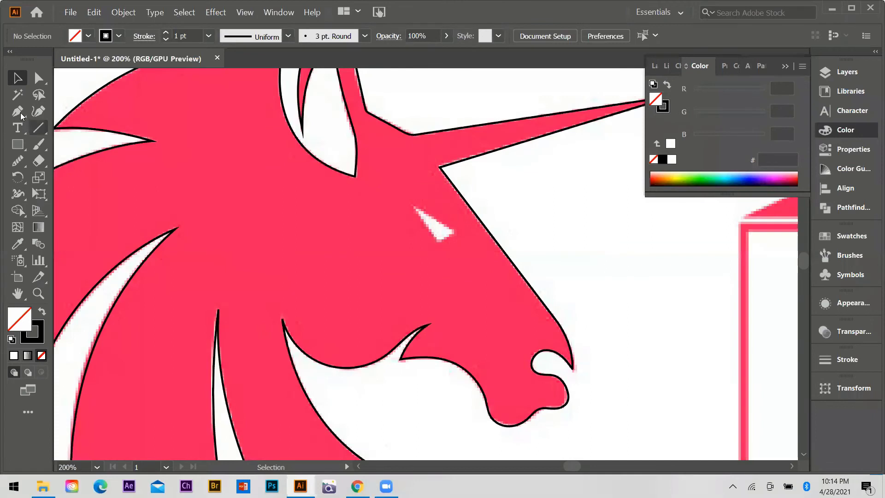
{"action": "left_click", "coordinate": [18, 112]}
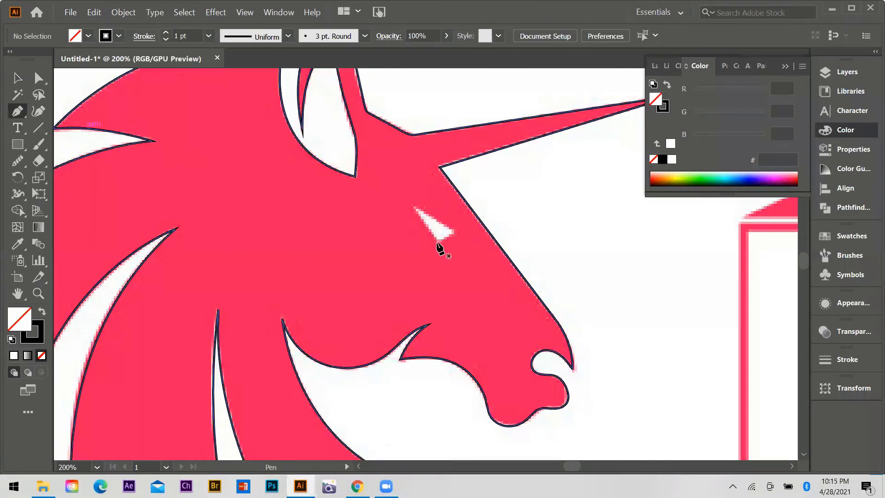
{"action": "left_click", "coordinate": [437, 243]}
{"action": "left_click", "coordinate": [453, 231]}
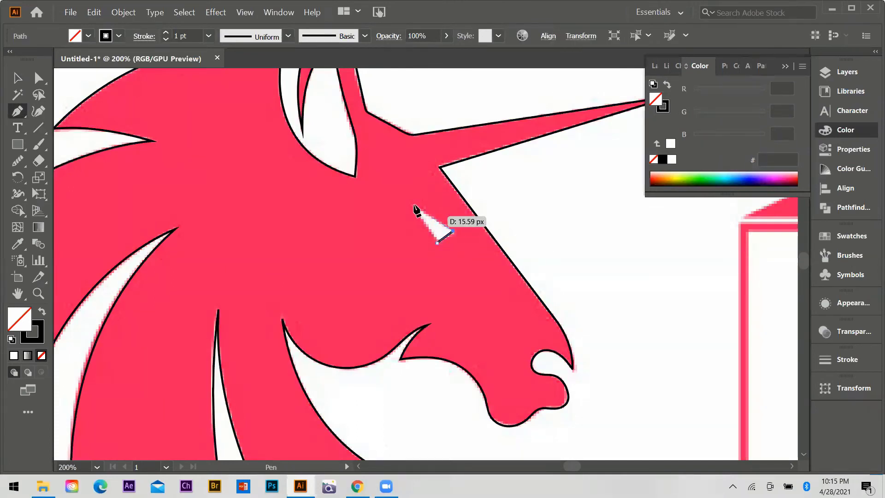
{"action": "left_click", "coordinate": [436, 237]}
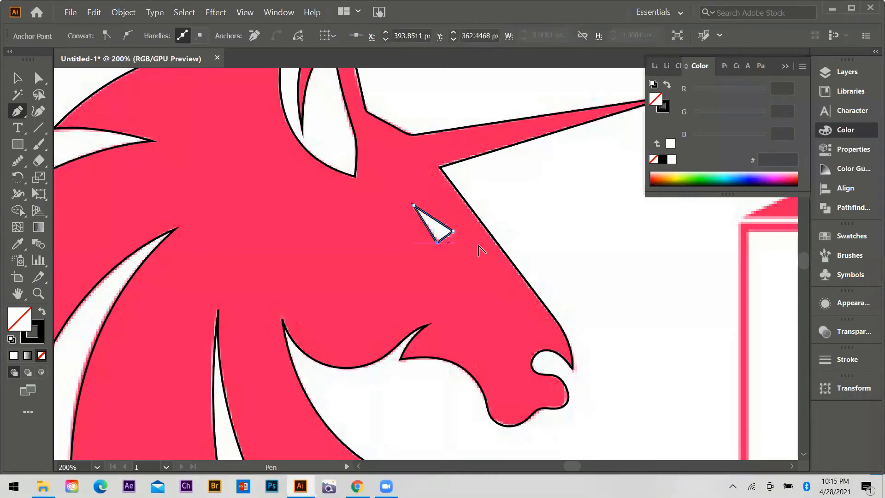
{"action": "key", "text": "ctrl+0"}
- Marquee-select the whole unicorn head and Alt-drag a duplicate above the artboard
{"action": "key", "text": "v"}
{"action": "left_click", "coordinate": [318, 251]}
{"action": "scroll", "coordinate": [397, 276], "scroll_direction": "down", "scroll_amount": 2}
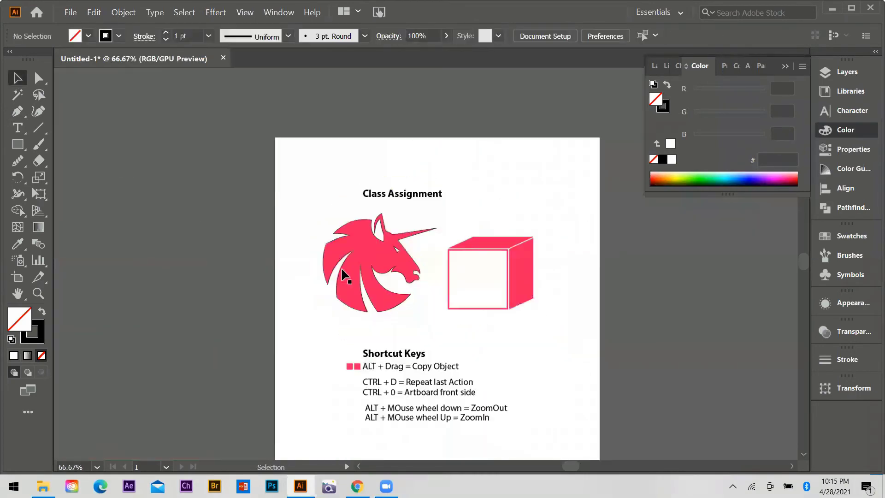
{"action": "left_click_drag", "start_coordinate": [297, 228], "coordinate": [447, 333]}
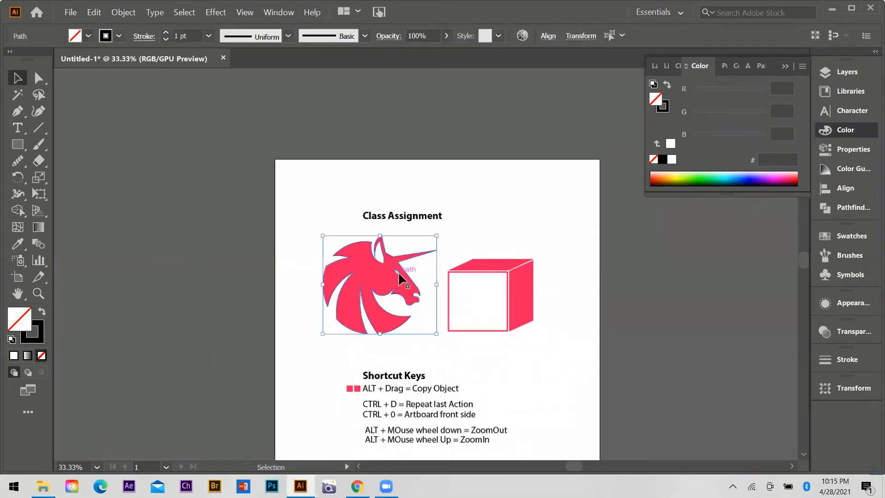
{"action": "left_click_drag", "start_coordinate": [407, 270], "coordinate": [547, 116]}
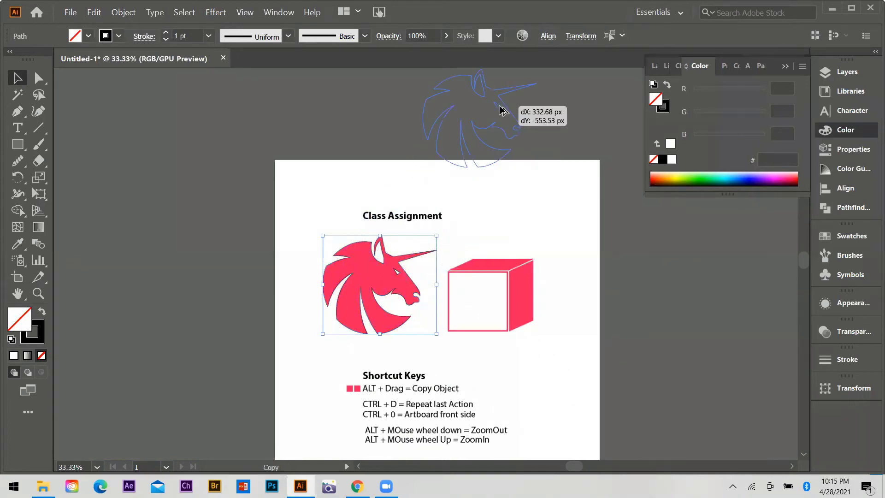
{"action": "left_click", "coordinate": [460, 298]}
{"action": "scroll", "coordinate": [438, 306], "scroll_direction": "down", "scroll_amount": 1}
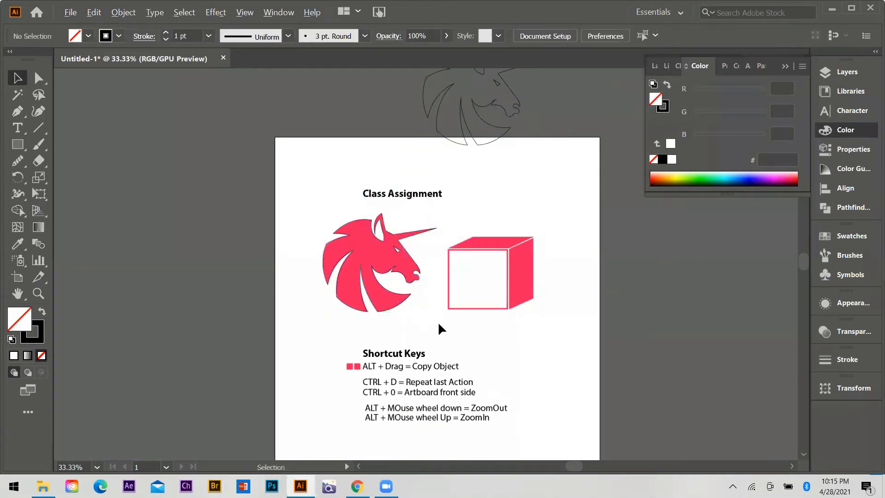
{"action": "scroll", "coordinate": [433, 332], "scroll_direction": "up", "scroll_amount": 1, "text": "alt"}
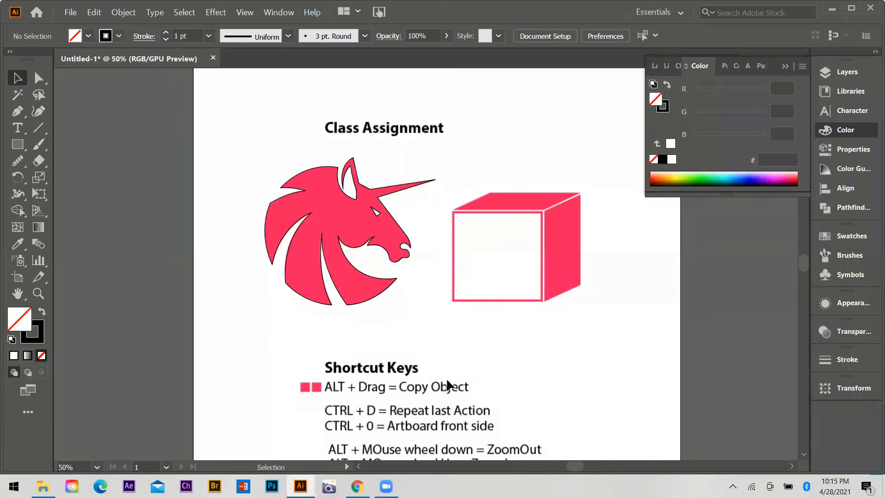
{"action": "scroll", "coordinate": [447, 385], "scroll_direction": "down", "scroll_amount": 2, "text": "alt"}
{"action": "scroll", "coordinate": [453, 316], "scroll_direction": "up", "scroll_amount": 1, "text": "alt"}
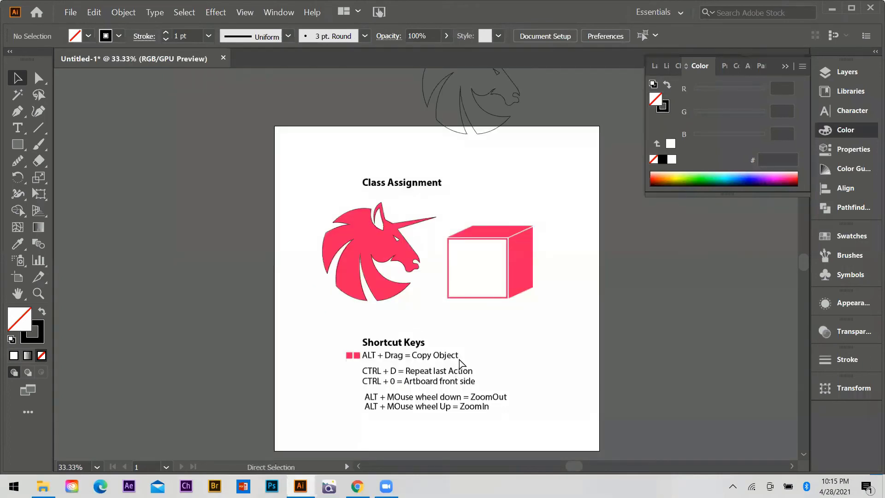
- Delete the CLASS 1 [Recovered].jpg reference image and select the unicorn copy above the artboard
{"action": "left_click", "coordinate": [459, 359]}
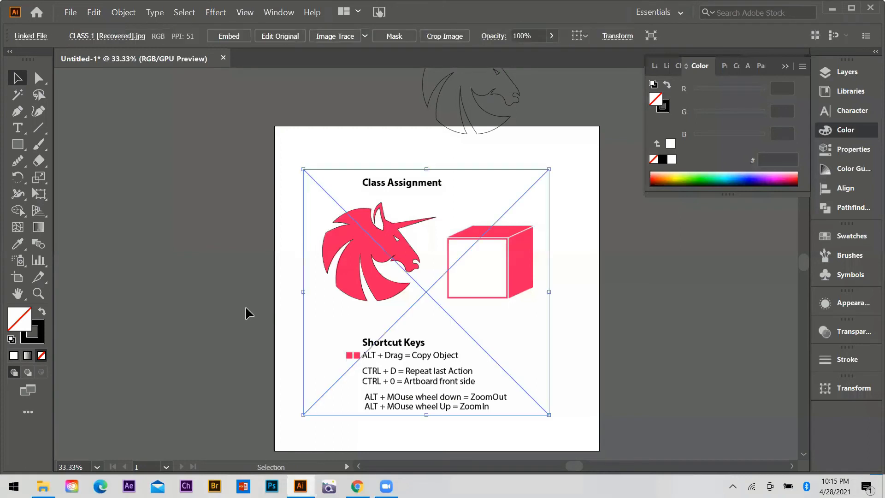
{"action": "left_click_drag", "start_coordinate": [530, 318], "coordinate": [253, 310]}
{"action": "key", "text": "Delete"}
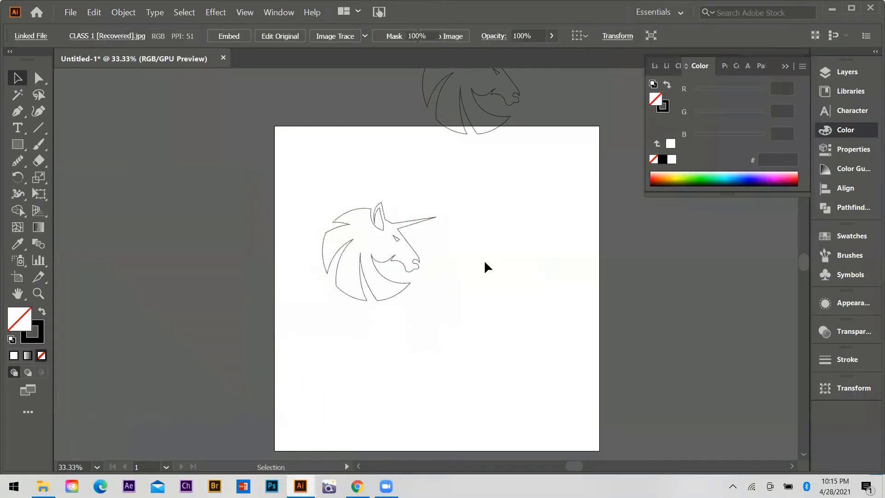
{"action": "scroll", "coordinate": [367, 262], "scroll_direction": "up", "scroll_amount": 2}
{"action": "scroll", "coordinate": [359, 272], "scroll_direction": "up", "scroll_amount": 1, "text": "alt"}
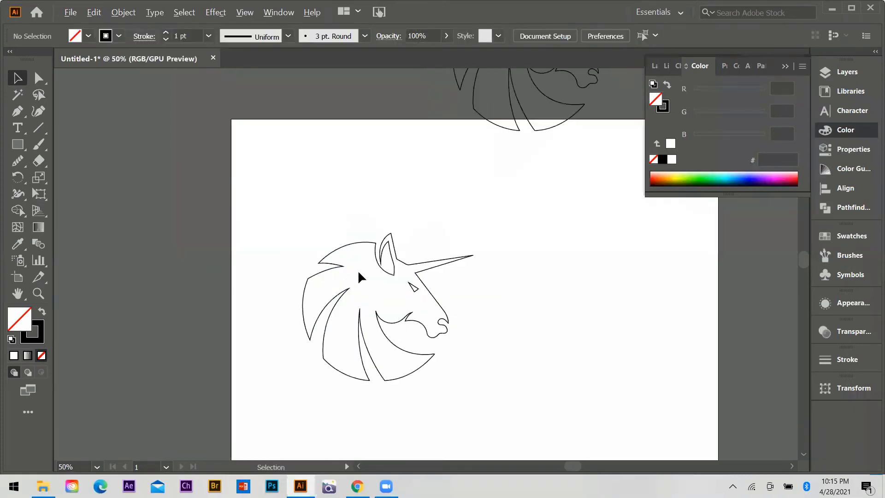
{"action": "scroll", "coordinate": [417, 283], "scroll_direction": "down", "scroll_amount": 1, "text": "alt"}
{"action": "scroll", "coordinate": [454, 167], "scroll_direction": "up", "scroll_amount": 1}
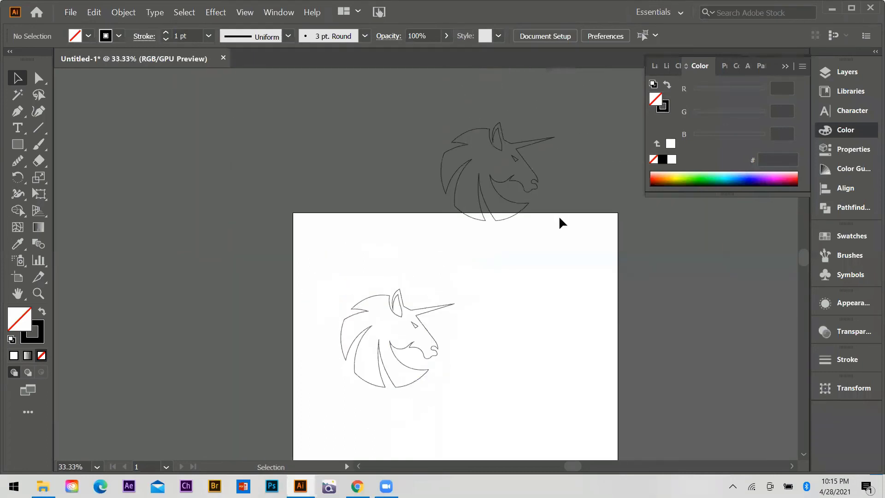
{"action": "left_click", "coordinate": [513, 174]}
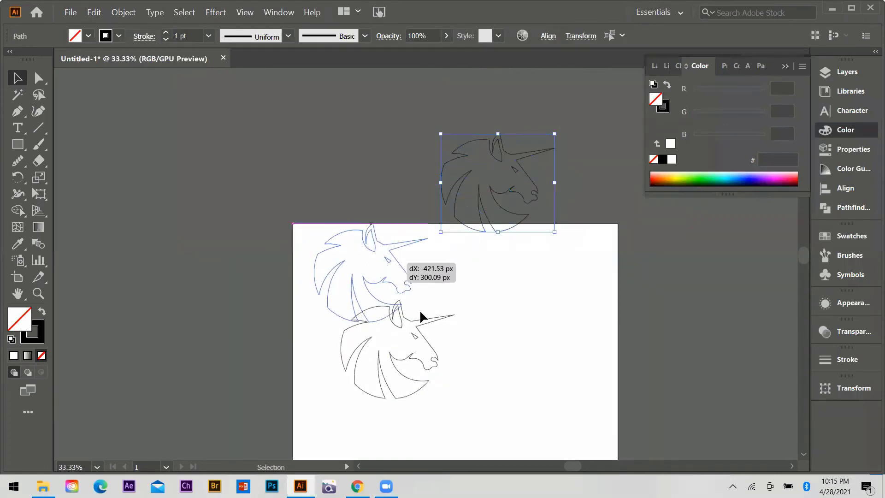
- Move the unicorn copy to the artboard's upper left, shrink it slightly, and adjust its stroke dash
{"action": "left_click_drag", "start_coordinate": [480, 218], "coordinate": [426, 322]}
{"action": "left_click_drag", "start_coordinate": [411, 309], "coordinate": [405, 302]}
{"action": "key", "text": "ctrl+equal"}
{"action": "key", "text": "ctrl+equal"}
{"action": "key", "text": "ctrl+equal"}
{"action": "key", "text": "ctrl+equal"}
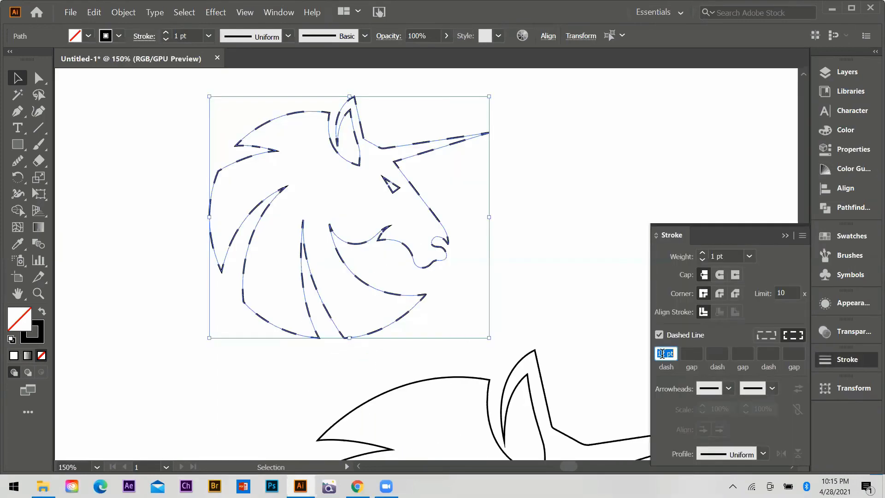
{"action": "key", "text": "Down"}
{"action": "key", "text": "Down"}
{"action": "key", "text": "Down"}
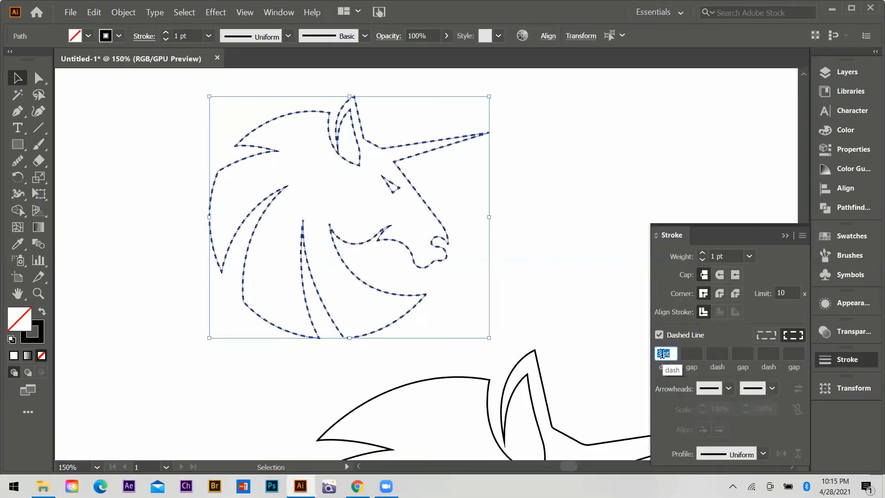
{"action": "key", "text": "Down"}
{"action": "key", "text": "Down"}
{"action": "left_click", "coordinate": [659, 334]}
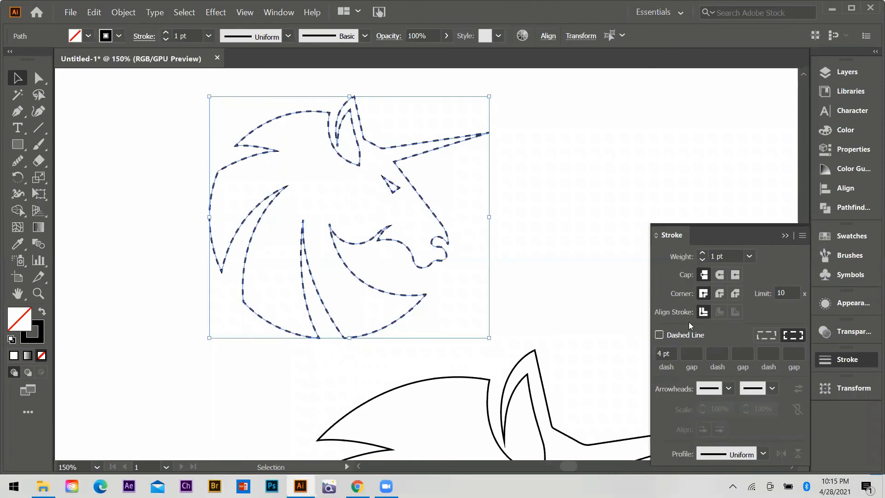
{"action": "left_click", "coordinate": [802, 236]}
{"action": "left_click", "coordinate": [764, 239]}
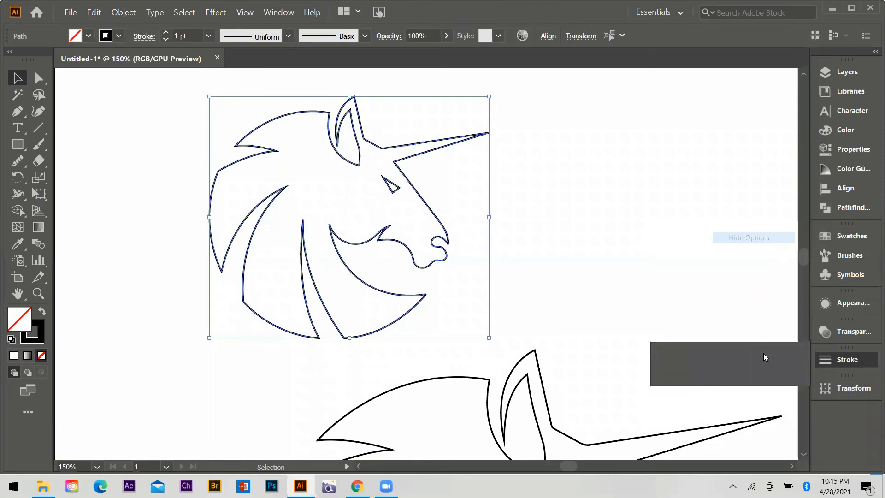
- Float the Stroke panel and give the copy a dashed outline with Round Cap ends
{"action": "left_click_drag", "start_coordinate": [739, 352], "coordinate": [754, 220]}
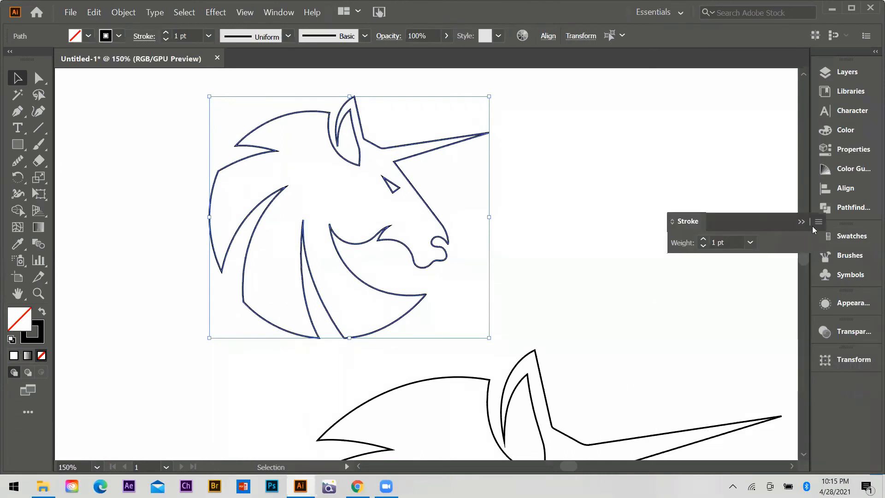
{"action": "double_click", "coordinate": [805, 226]}
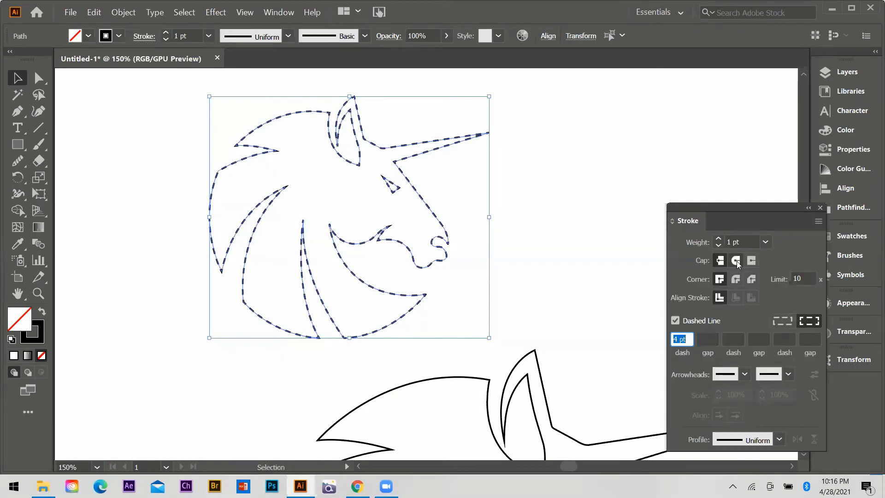
{"action": "left_click", "coordinate": [737, 261]}
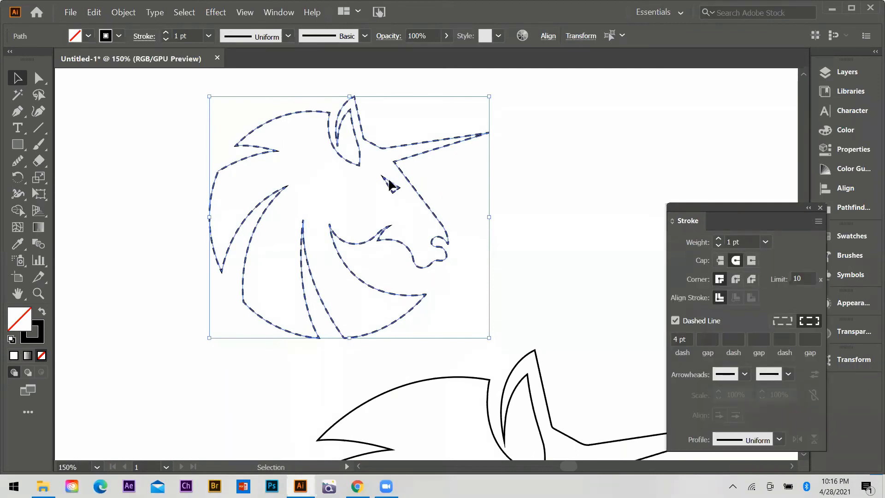
{"action": "scroll", "coordinate": [430, 204], "scroll_direction": "up", "scroll_amount": 4}
{"action": "left_click", "coordinate": [720, 261]}
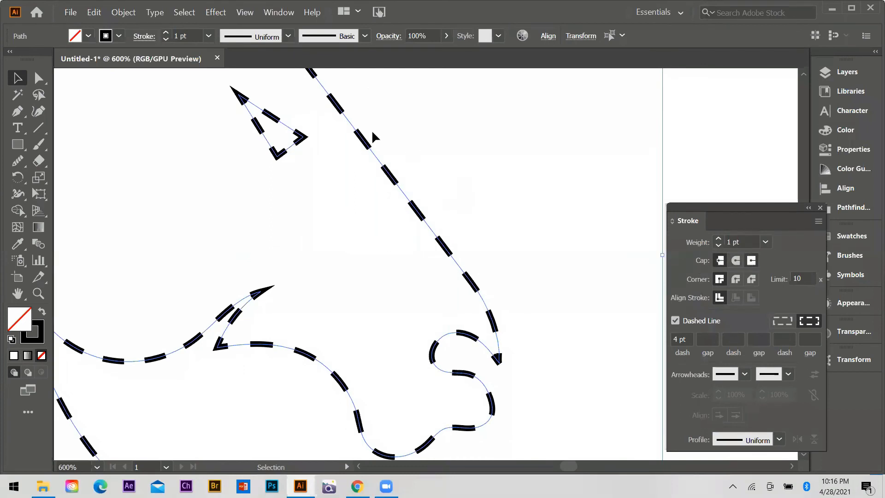
{"action": "left_click", "coordinate": [751, 261]}
{"action": "left_click", "coordinate": [736, 261]}
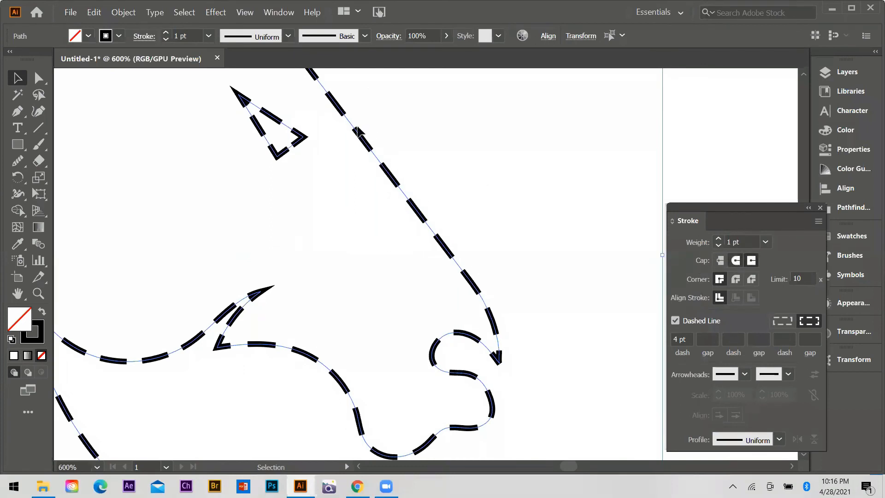
{"action": "scroll", "coordinate": [557, 204], "scroll_direction": "down", "scroll_amount": 4}
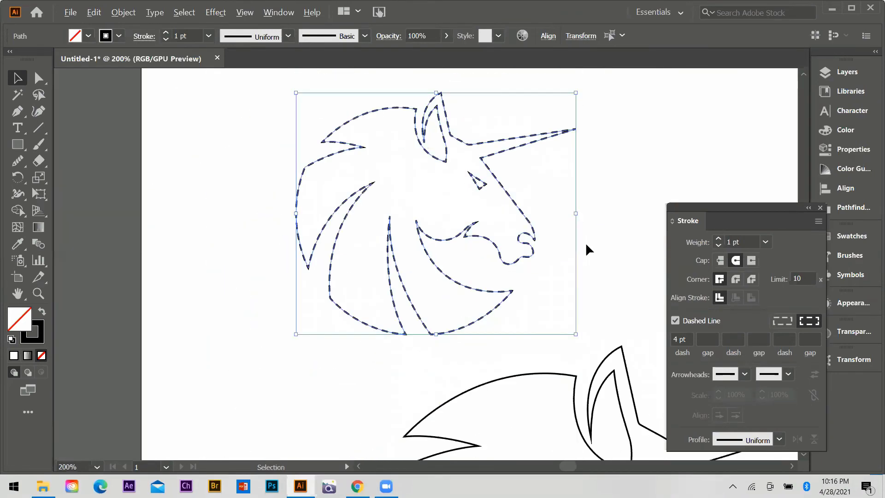
{"action": "left_click", "coordinate": [645, 225]}
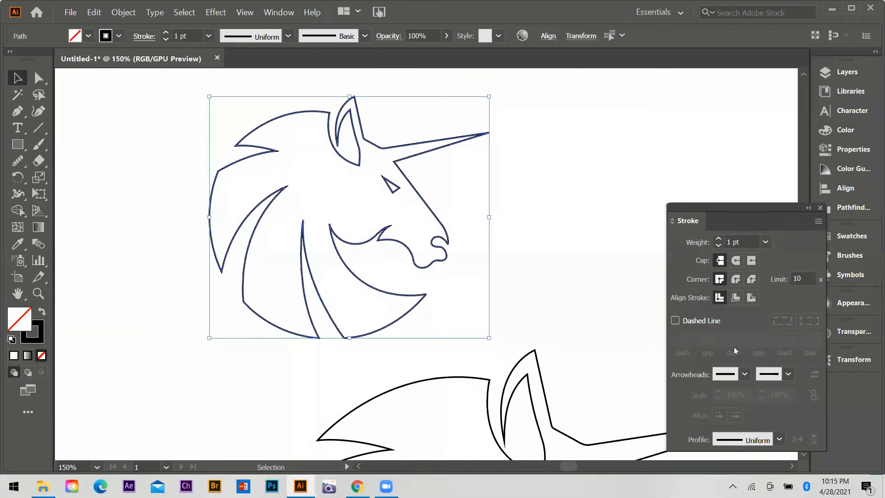
{"action": "left_click", "coordinate": [675, 320]}
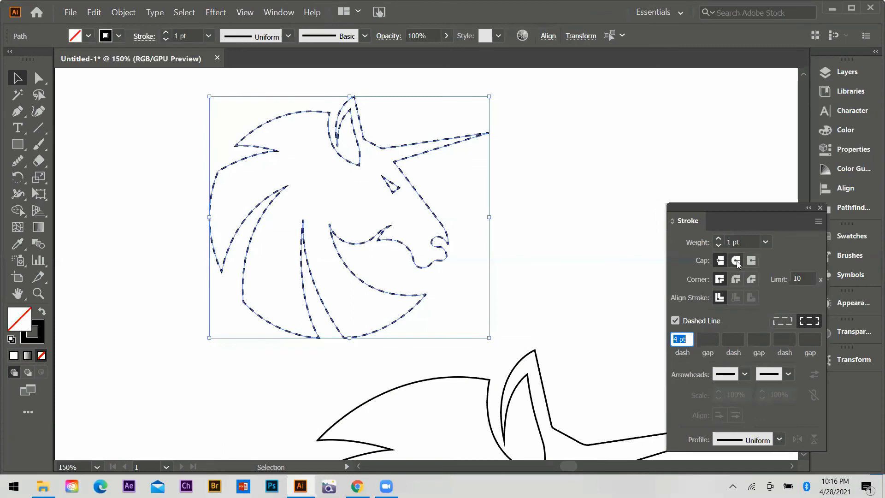
{"action": "left_click", "coordinate": [736, 261]}
{"action": "left_click", "coordinate": [407, 280]}
- Zoom out and drag the solid unicorn outline up beside the dashed copy
{"action": "key", "text": "ctrl+minus"}
{"action": "key", "text": "ctrl+minus"}
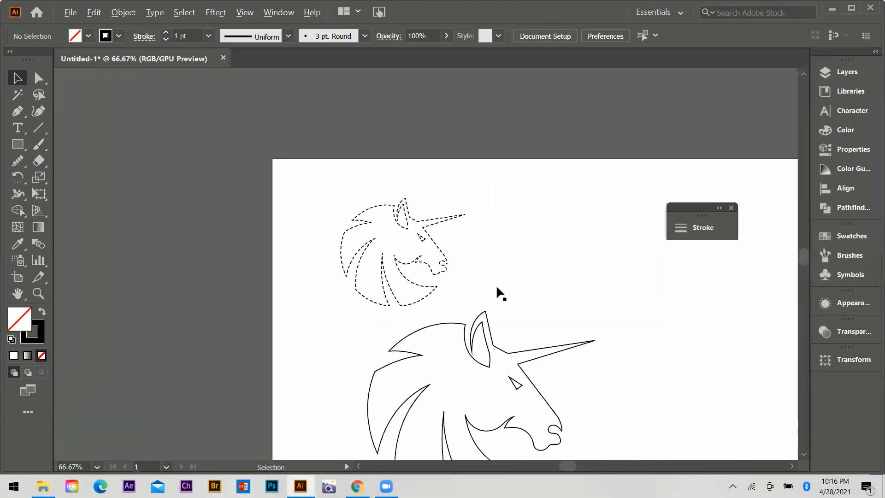
{"action": "scroll", "coordinate": [496, 284], "scroll_direction": "down", "scroll_amount": 2}
{"action": "scroll", "coordinate": [416, 278], "scroll_direction": "down", "scroll_amount": 1}
{"action": "scroll", "coordinate": [524, 350], "scroll_direction": "up", "scroll_amount": 1}
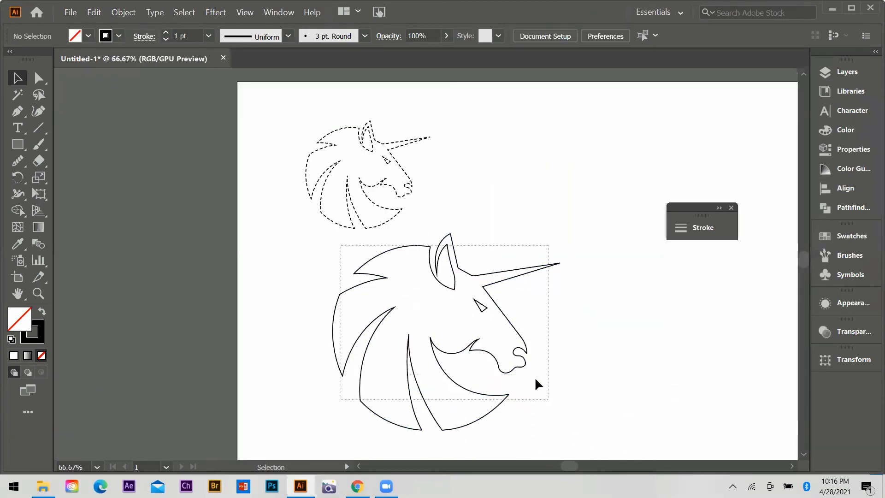
{"action": "left_click", "coordinate": [488, 309]}
{"action": "mouse_move", "coordinate": [479, 321]}
{"action": "left_mouse_down"}
{"action": "mouse_move", "coordinate": [559, 239]}
{"action": "mouse_move", "coordinate": [672, 294]}
{"action": "left_mouse_up"}
{"action": "scroll", "coordinate": [353, 318], "scroll_direction": "down", "scroll_amount": 1}
{"action": "left_click", "coordinate": [444, 295]}
{"action": "scroll", "coordinate": [445, 295], "scroll_direction": "down", "scroll_amount": 1}
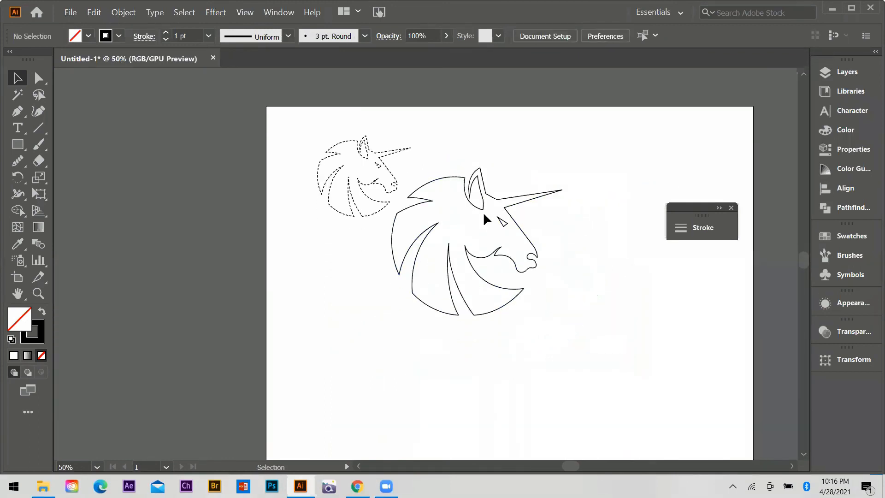
{"action": "scroll", "coordinate": [474, 222], "scroll_direction": "up", "scroll_amount": 1}
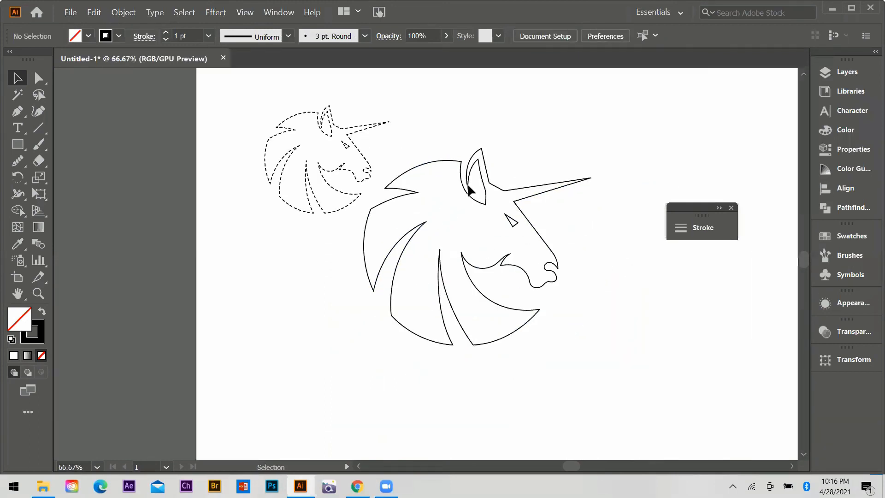
- Swap fill and stroke, then fill the solid unicorn navy blue #2A3C7C in the Color Picker
{"action": "left_click", "coordinate": [470, 190]}
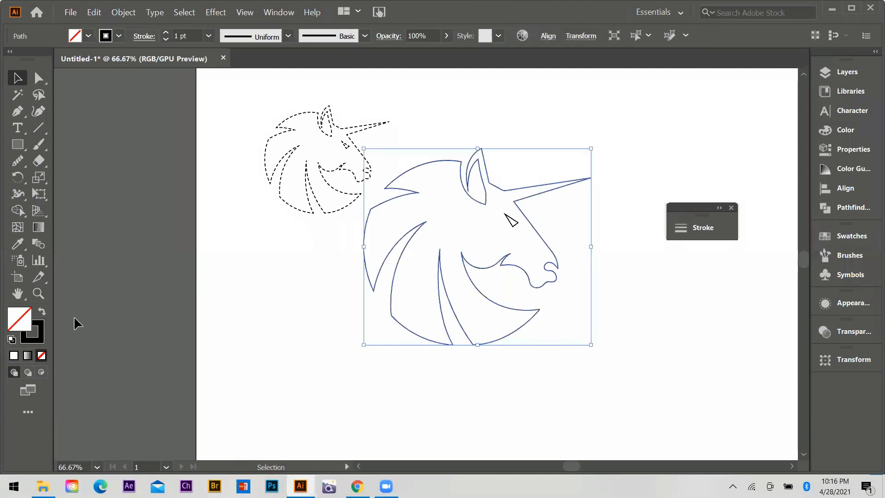
{"action": "left_click", "coordinate": [41, 315]}
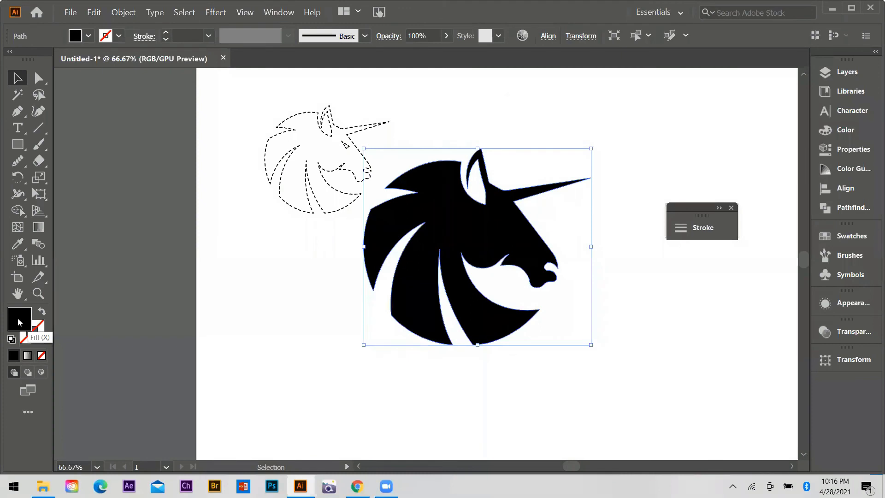
{"action": "double_click", "coordinate": [17, 318]}
{"action": "left_click", "coordinate": [711, 210]}
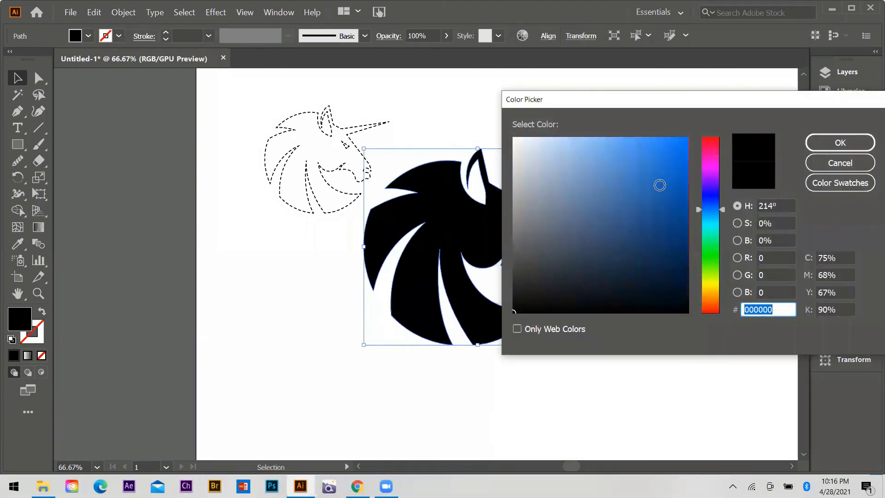
{"action": "left_click", "coordinate": [660, 185]}
{"action": "left_click", "coordinate": [649, 203]}
{"action": "left_click", "coordinate": [705, 203]}
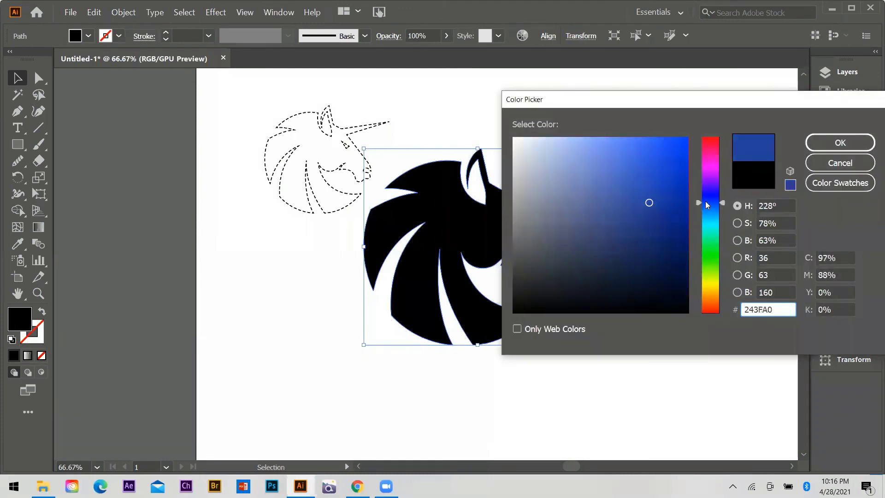
{"action": "mouse_move", "coordinate": [653, 205]}
{"action": "left_mouse_down"}
{"action": "mouse_move", "coordinate": [621, 228]}
{"action": "mouse_move", "coordinate": [628, 228]}
{"action": "left_mouse_up"}
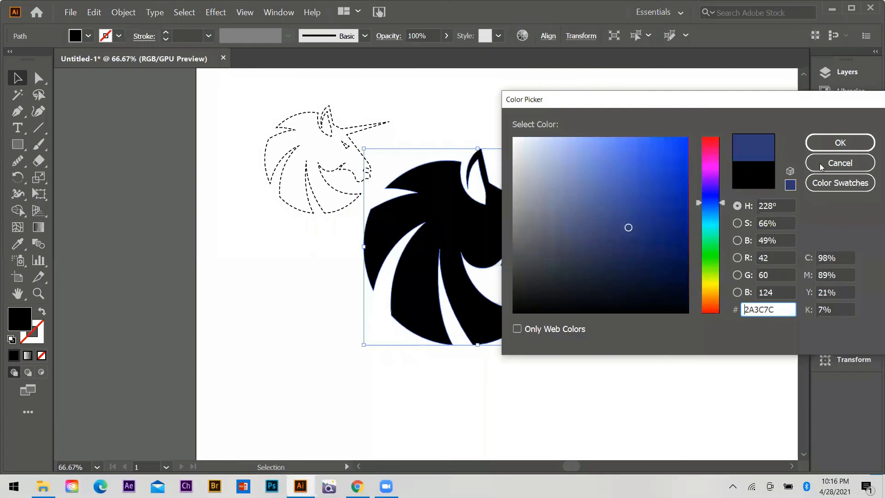
{"action": "left_click", "coordinate": [840, 143]}
{"action": "key", "text": "ctrl+shift+a"}
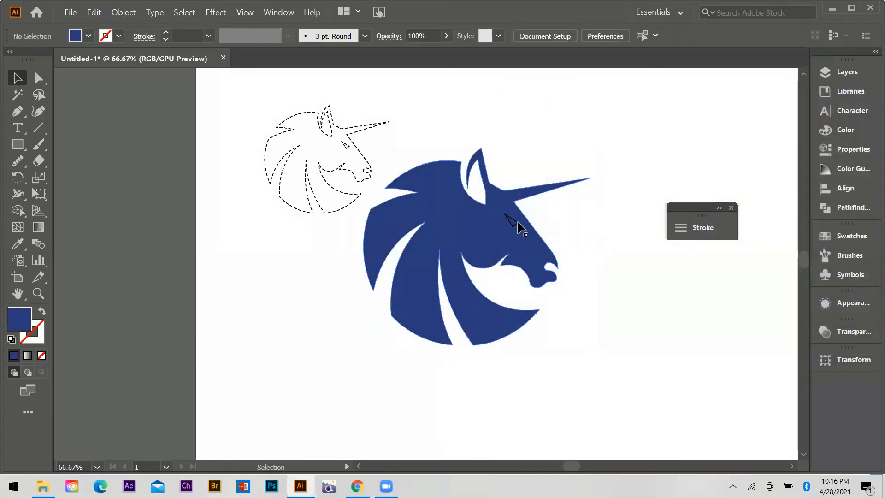
- Select the eye triangle and sample the white background with the Eyedropper to fill it white
{"action": "left_click", "coordinate": [533, 239]}
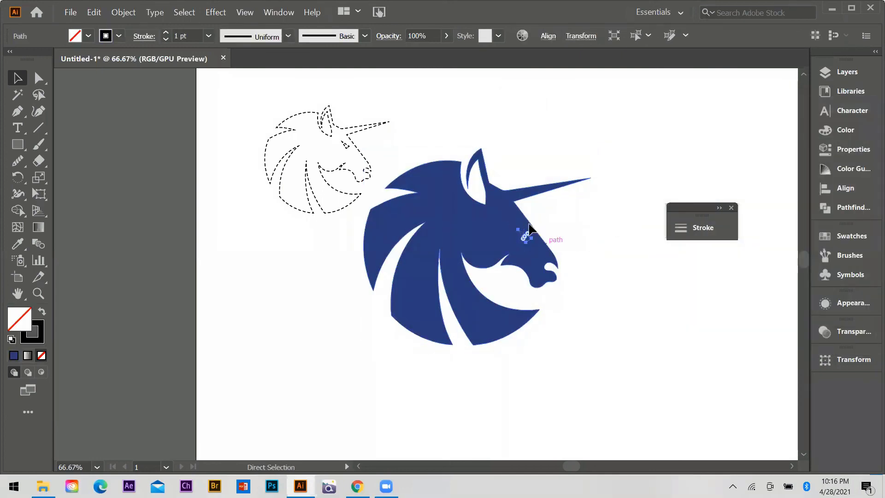
{"action": "scroll", "coordinate": [507, 225], "scroll_direction": "up", "scroll_amount": 1}
{"action": "scroll", "coordinate": [507, 225], "scroll_direction": "up", "scroll_amount": 1}
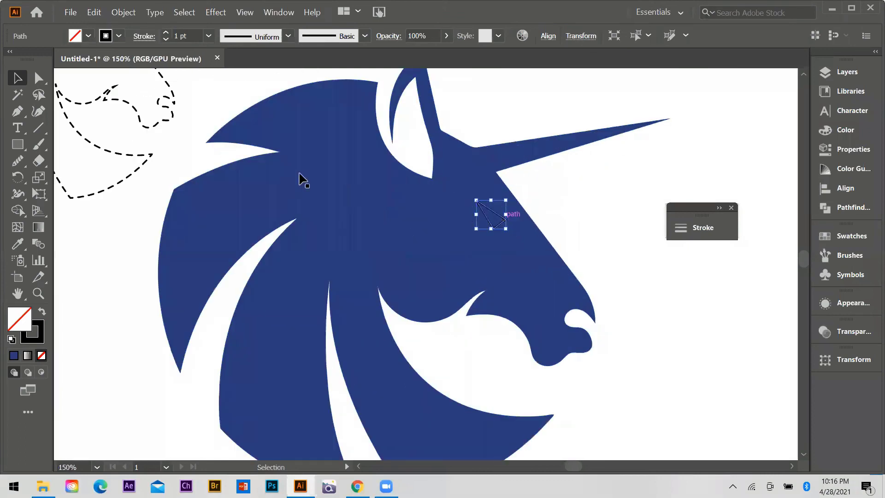
{"action": "left_click", "coordinate": [17, 243]}
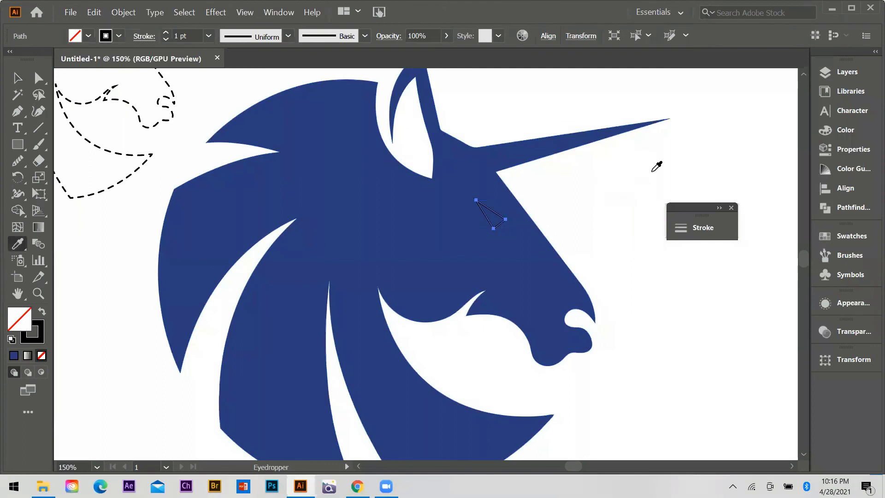
{"action": "left_click", "coordinate": [586, 224]}
{"action": "left_click", "coordinate": [18, 78]}
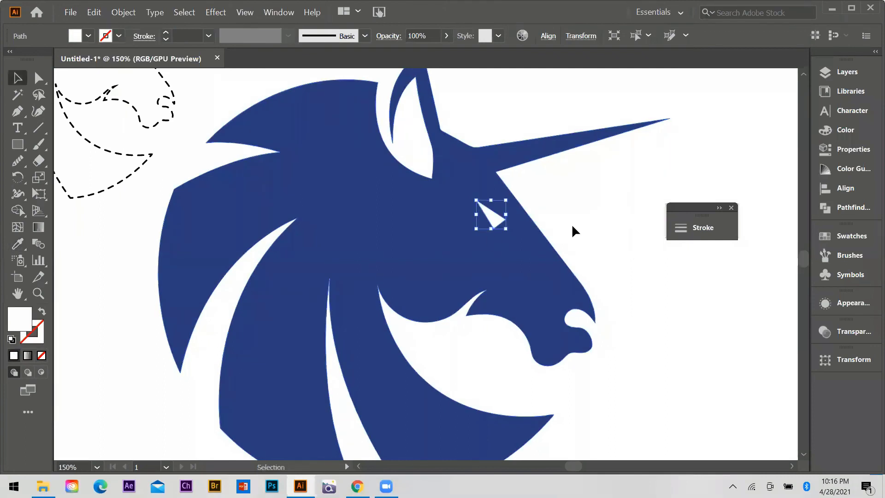
{"action": "left_click", "coordinate": [572, 223]}
{"action": "key", "text": "ctrl+minus"}
{"action": "key", "text": "ctrl+minus"}
{"action": "key", "text": "ctrl+minus"}
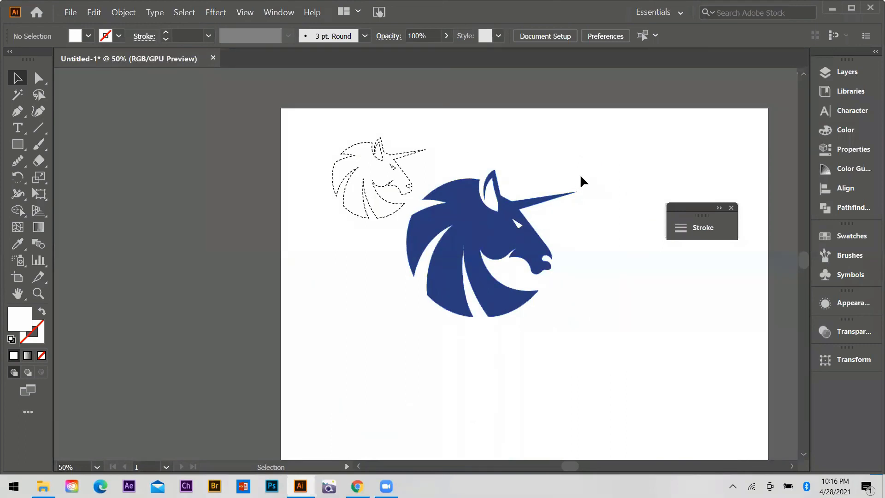
- Undo the accidental move, then marquee-select the navy head and white eye and group them
{"action": "left_click_drag", "start_coordinate": [443, 291], "coordinate": [401, 333]}
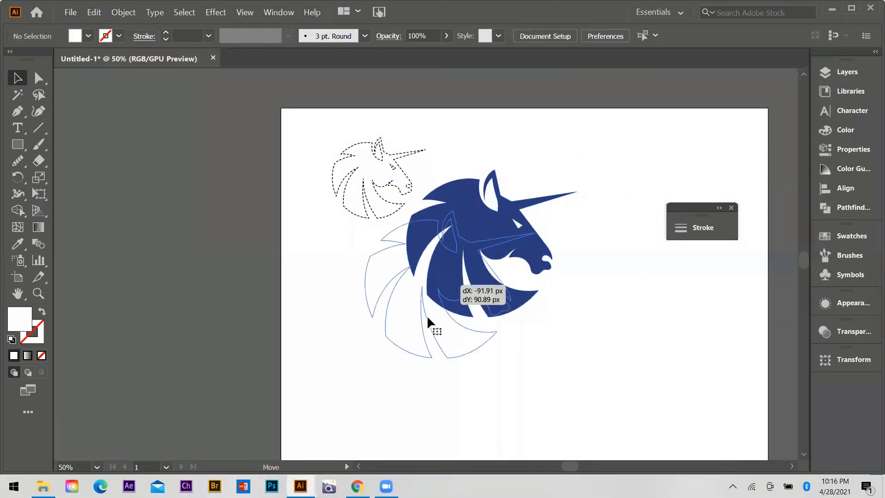
{"action": "key", "text": "ctrl+z"}
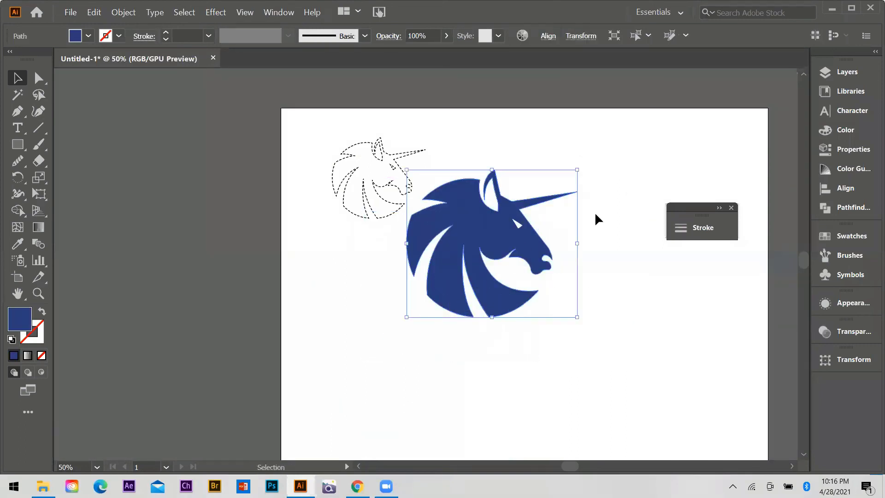
{"action": "left_click", "coordinate": [602, 166]}
{"action": "left_click_drag", "start_coordinate": [602, 167], "coordinate": [474, 319]}
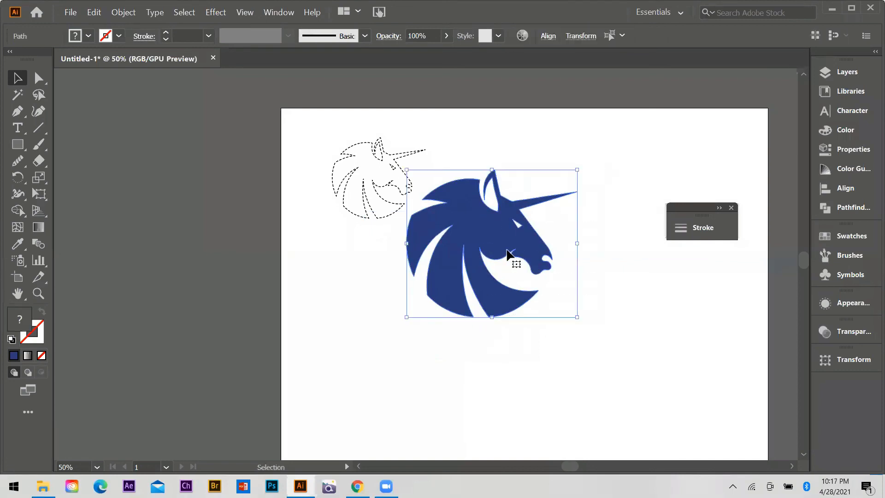
{"action": "key", "text": "a"}
{"action": "key", "text": "v"}
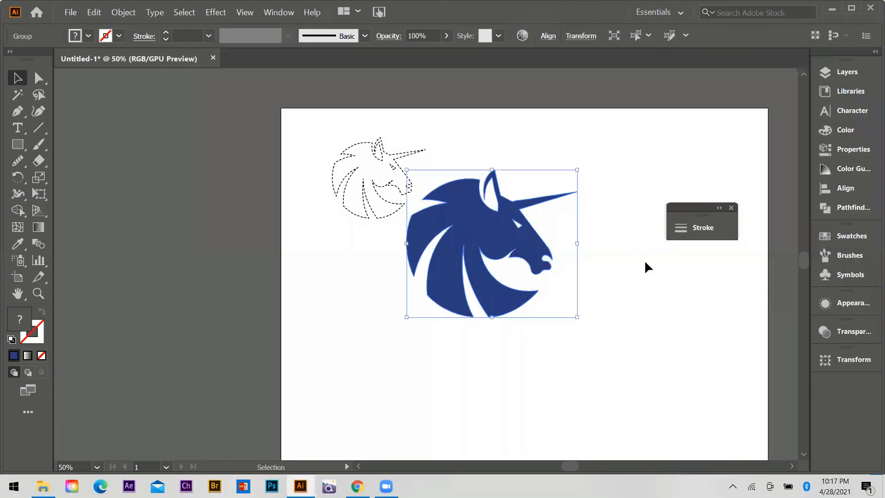